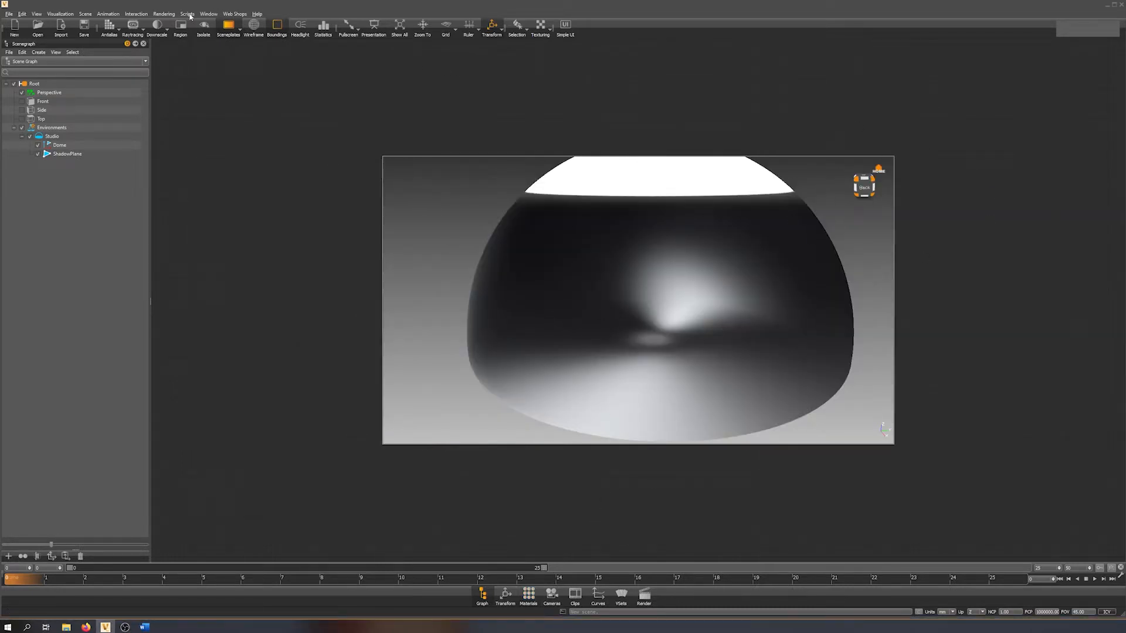
Switch the workspace to the Baking layout and widen the Scenegraph.
left_click(208, 14)
mouse_move(235, 61)
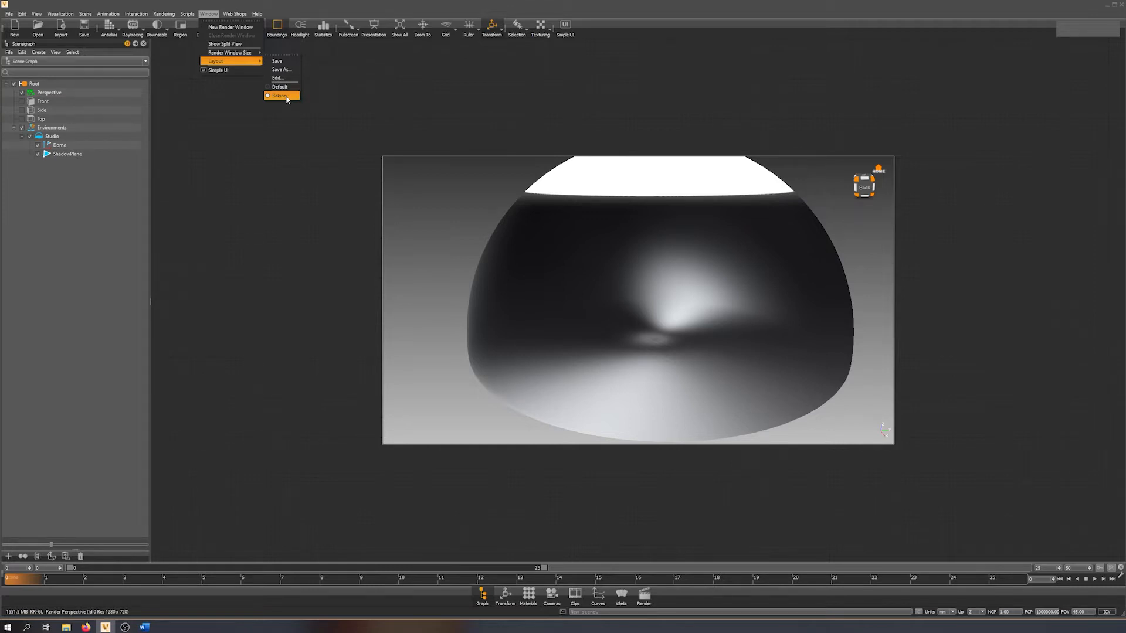
left_click(286, 97)
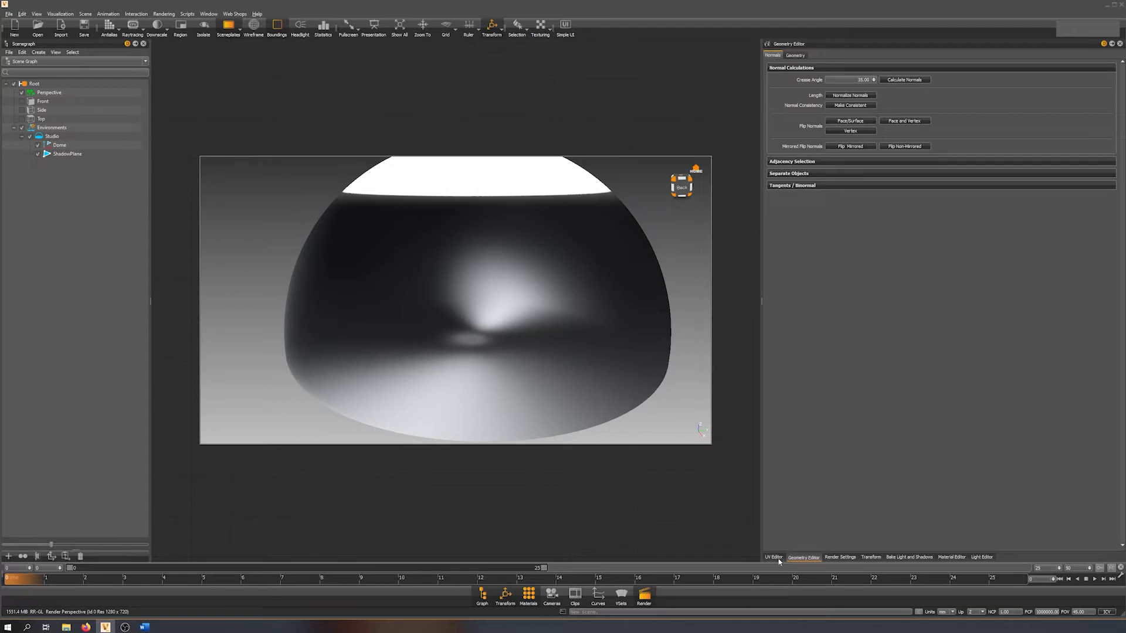
left_click_drag(150, 163, 168, 164)
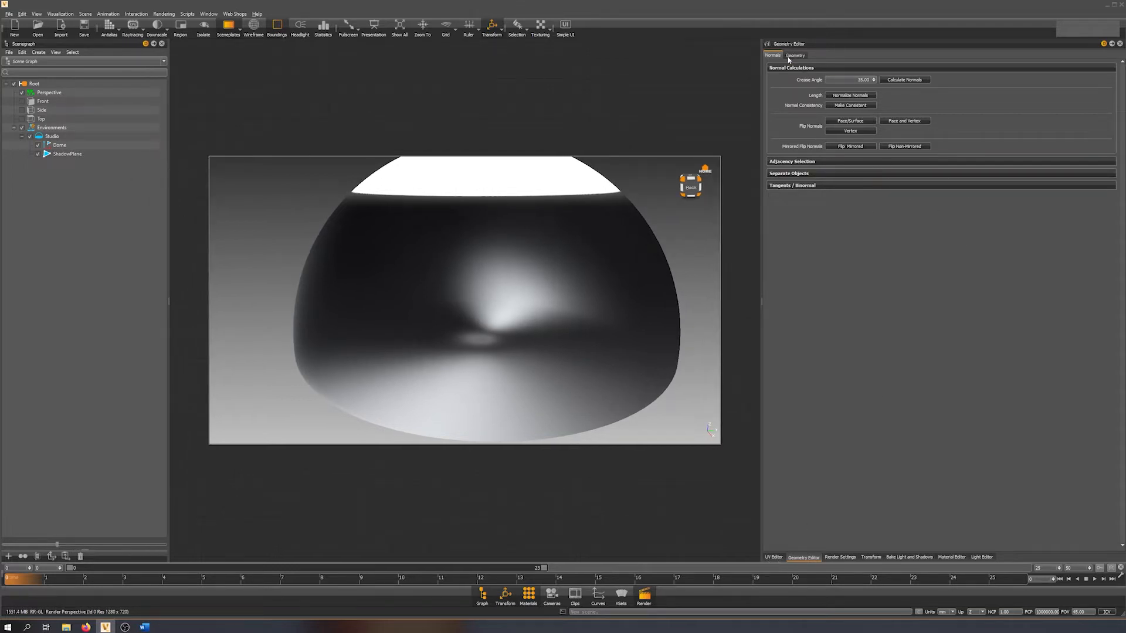
left_click(209, 13)
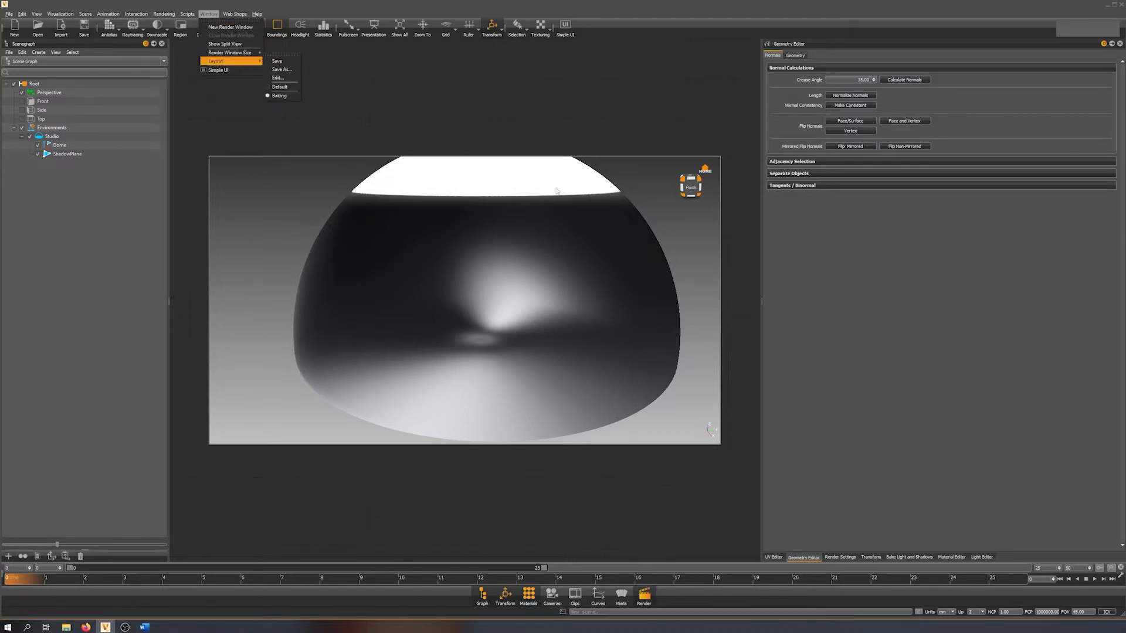
left_click(481, 109)
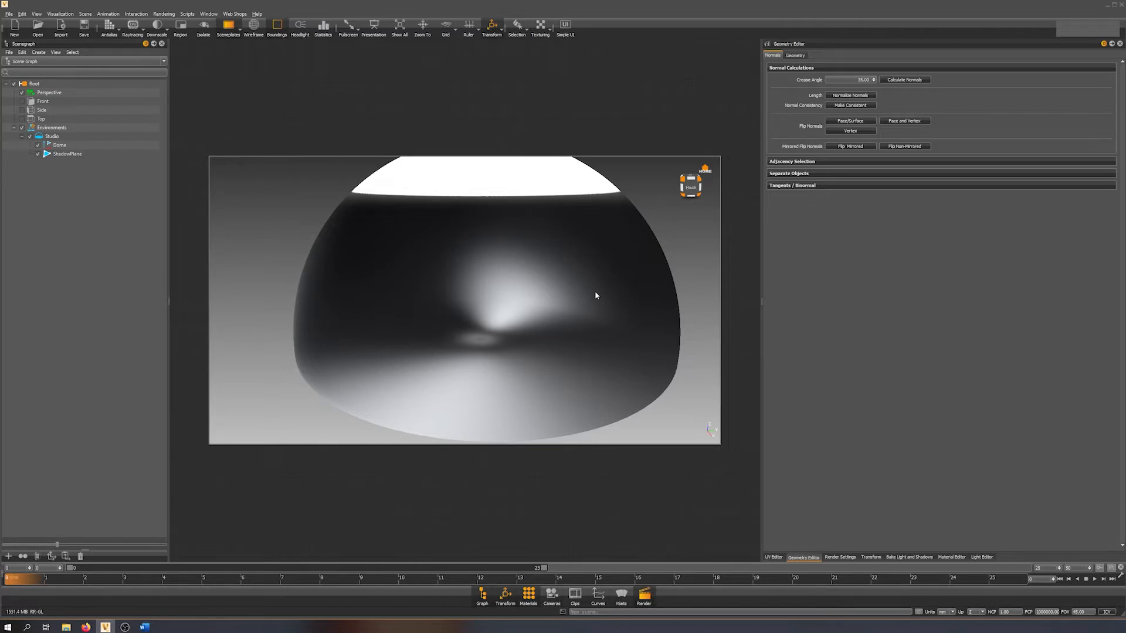
Create a sphere environment in the Material Editor from the HDR image cannon_24k.hdr.
scroll(577, 284, "up", 5)
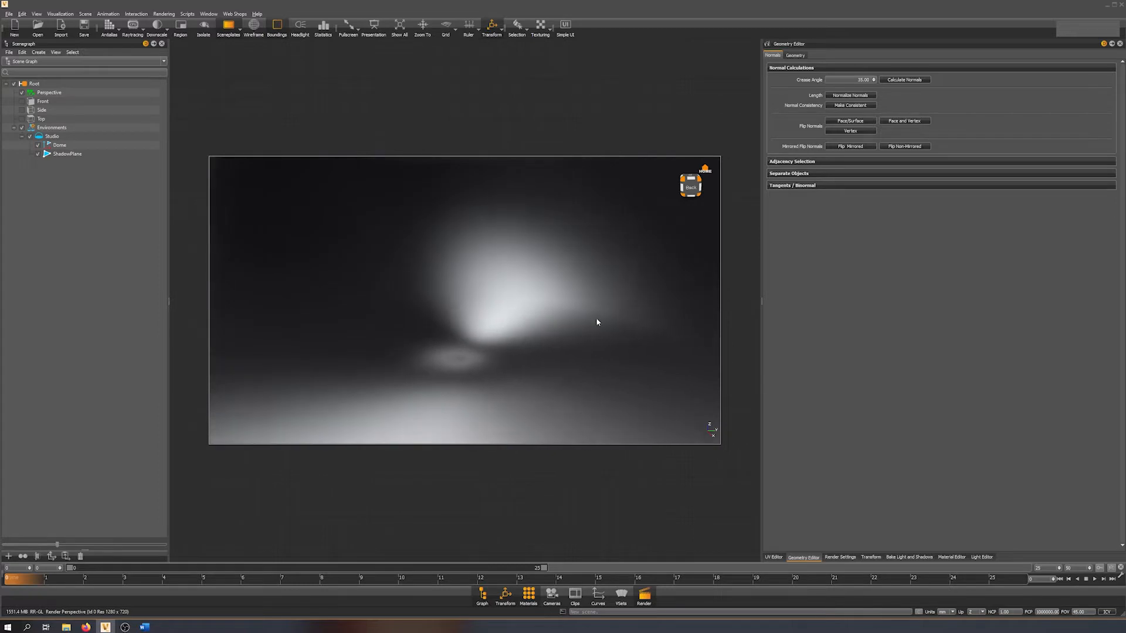
left_click(952, 557)
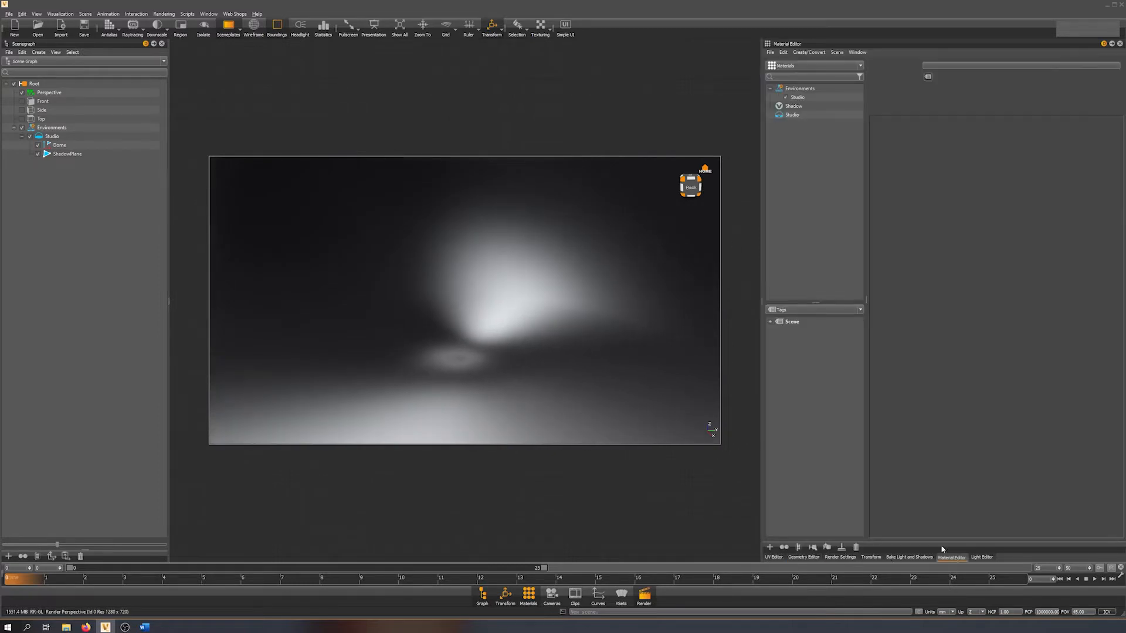
right_click(785, 136)
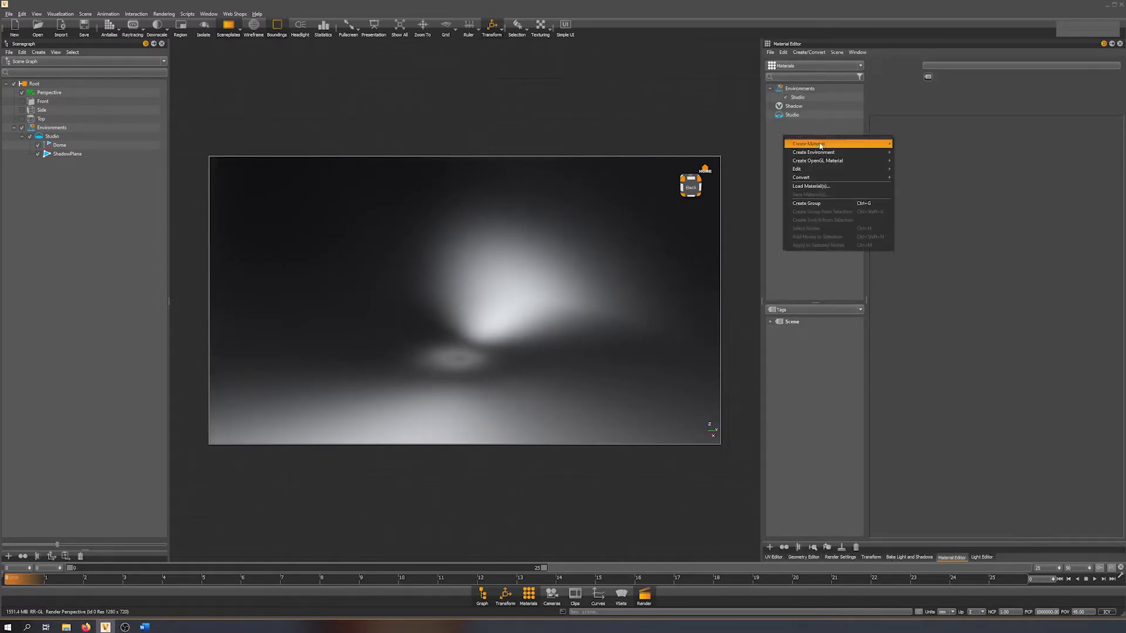
mouse_move(826, 153)
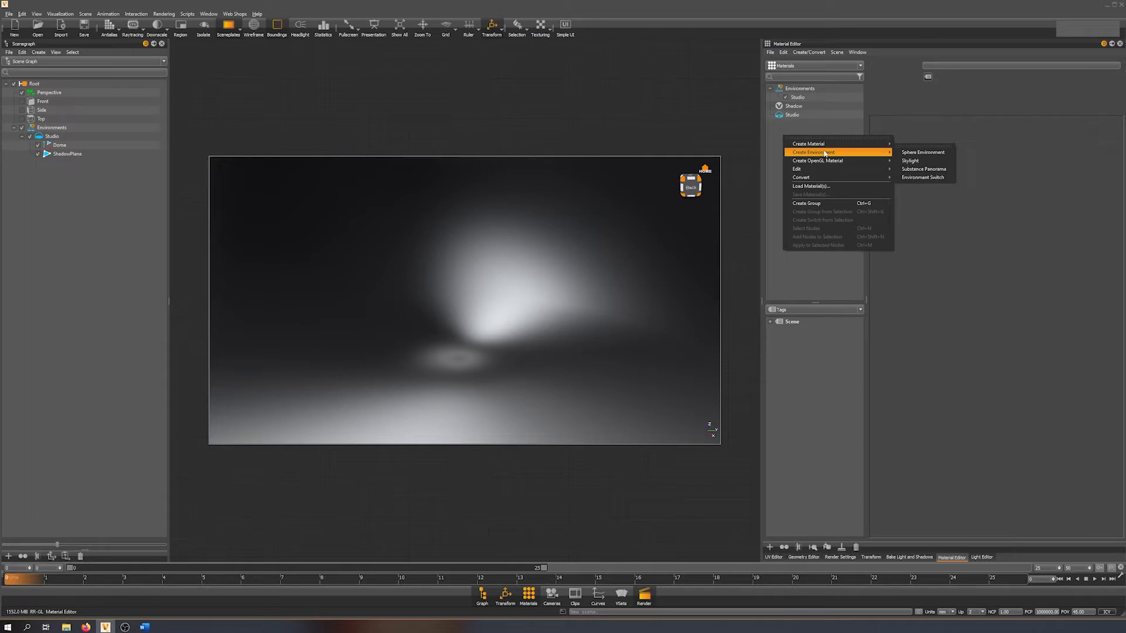
left_click(917, 154)
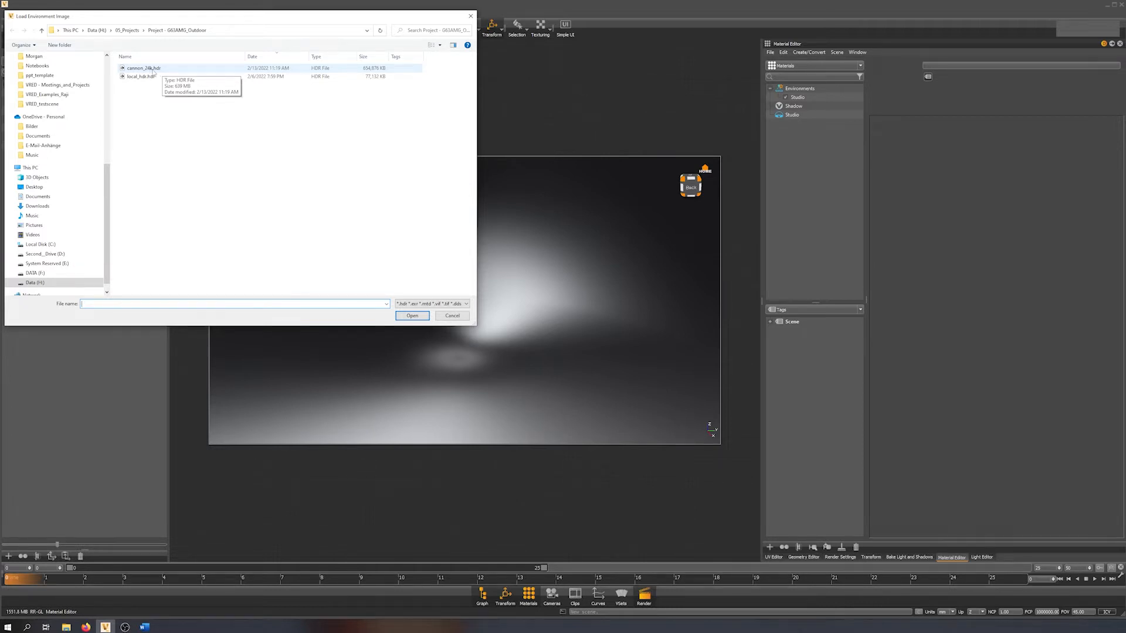
double_click(154, 71)
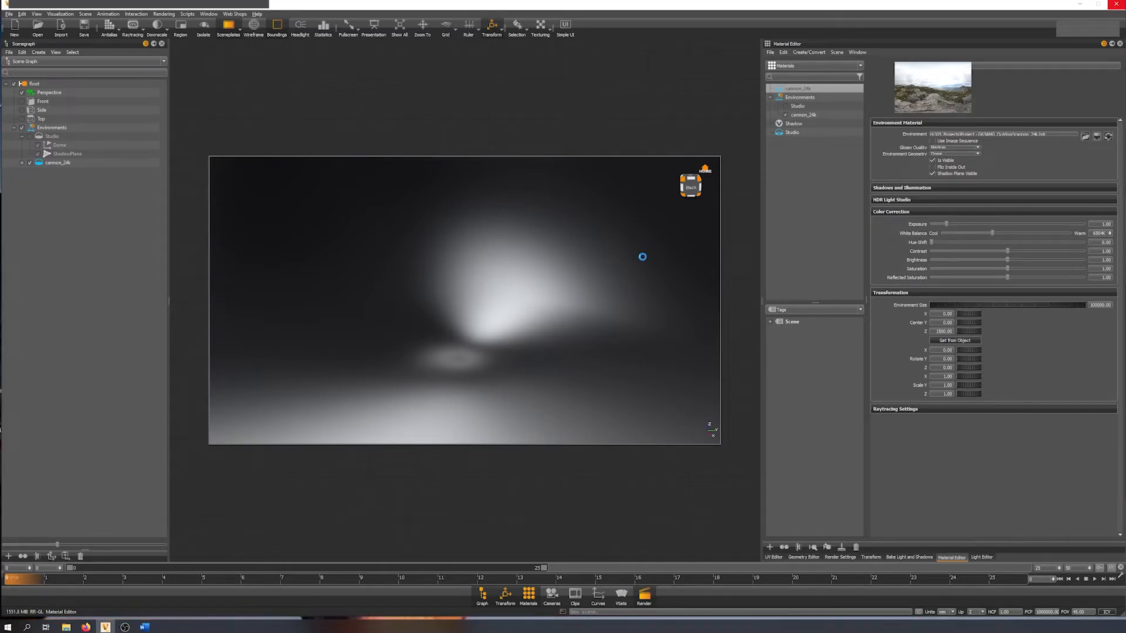
Examine the loaded cannon_24k environment from inside and outside the dome.
left_click_drag(642, 256, 613, 430)
right_click_drag(613, 430, 533, 132)
left_click_drag(533, 131, 513, 292)
scroll(513, 291, "up", 2)
right_click_drag(513, 291, 519, 422, "alt")
left_click_drag(520, 422, 555, 287, "alt")
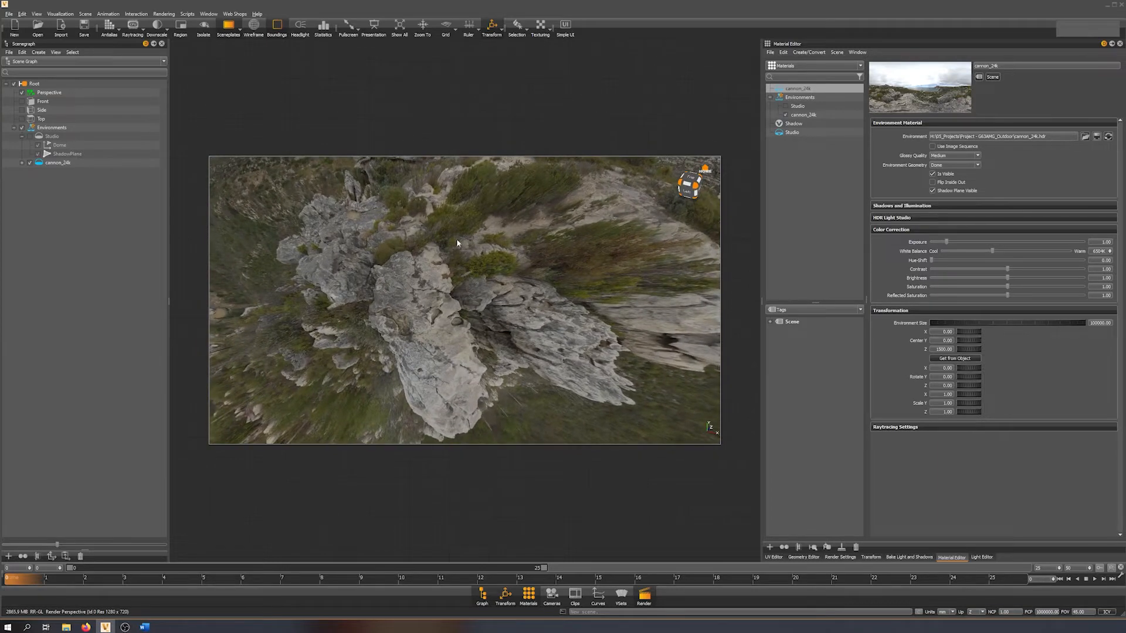
left_click_drag(487, 292, 398, 340, "alt")
scroll(398, 340, "down", 5)
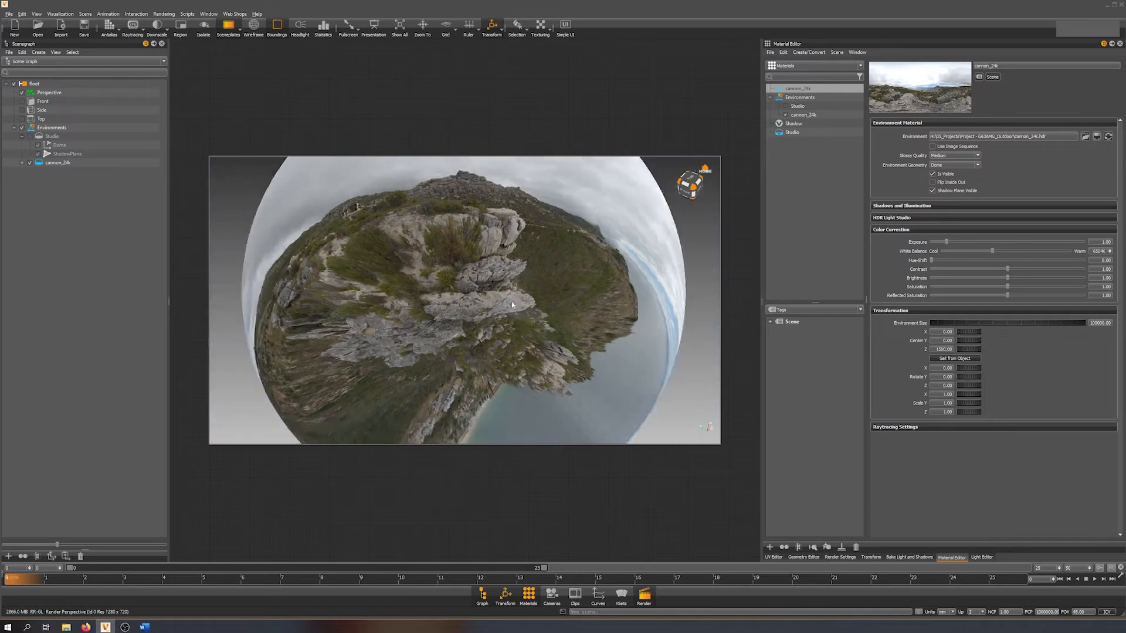
Select the cannon_24k environment's dome and stretch it along its Y axis with the scale manipulator.
left_click(485, 308, "shift")
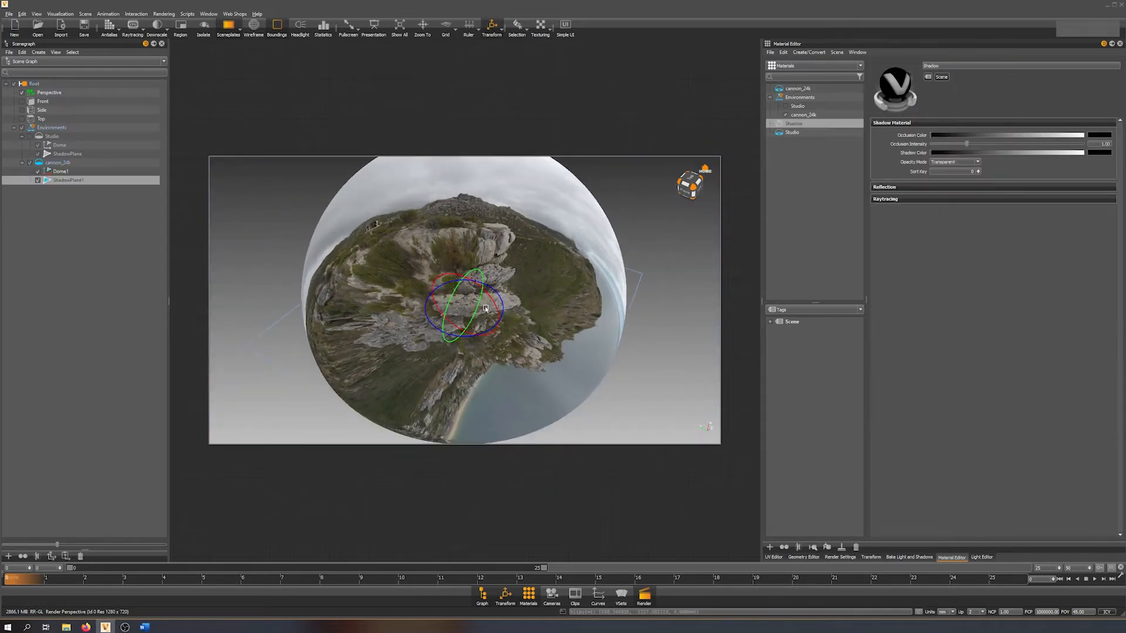
left_click(511, 197, "shift")
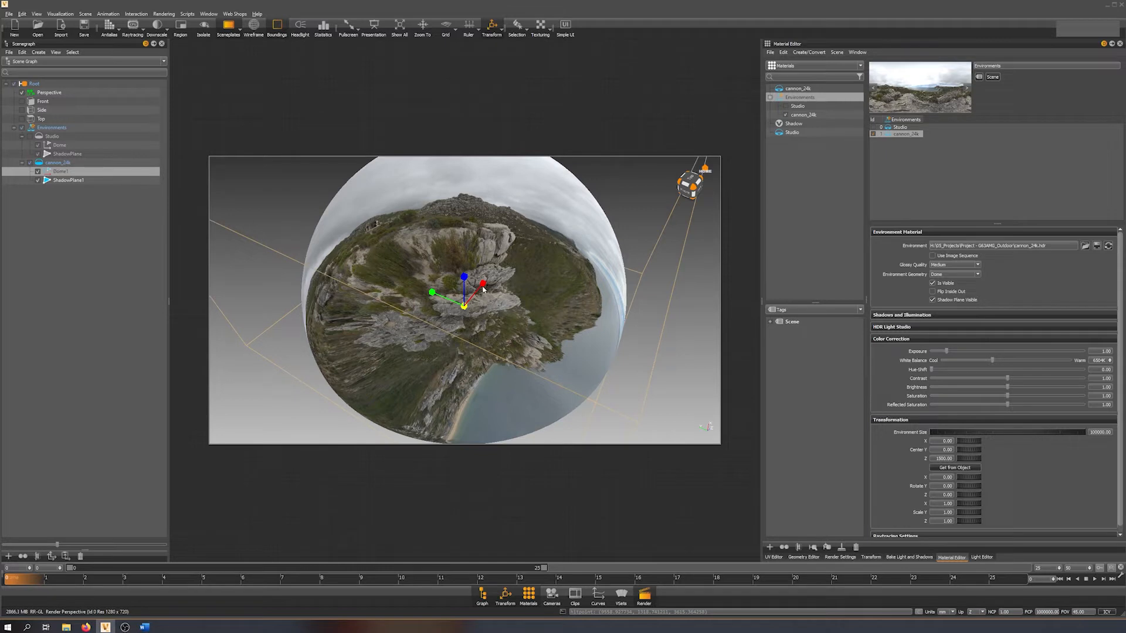
key("t")
key("t")
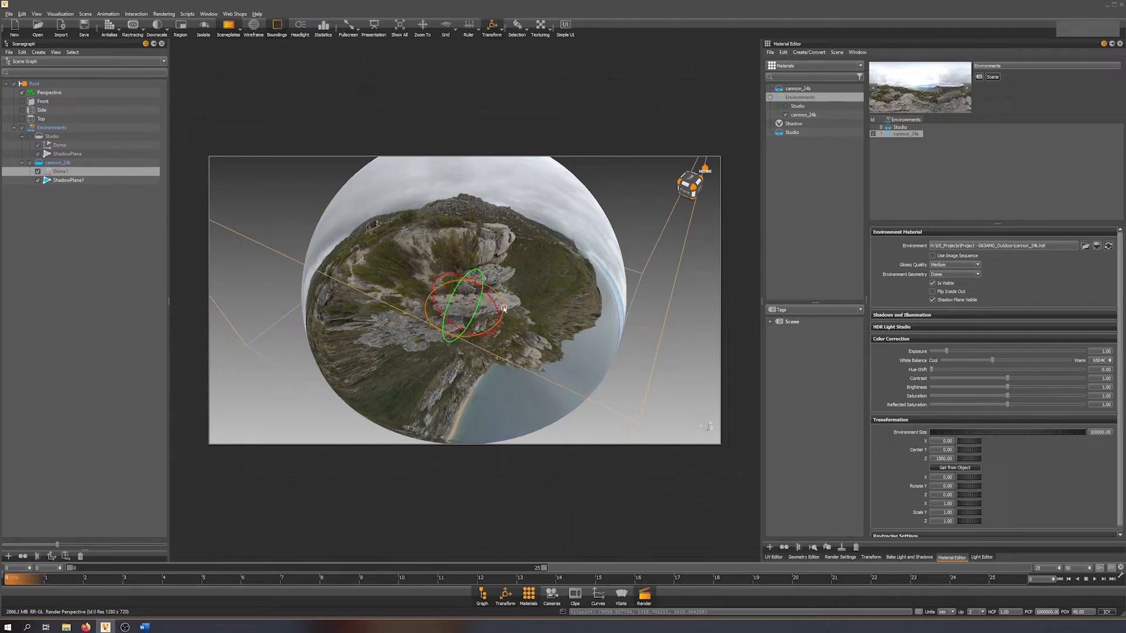
key("r")
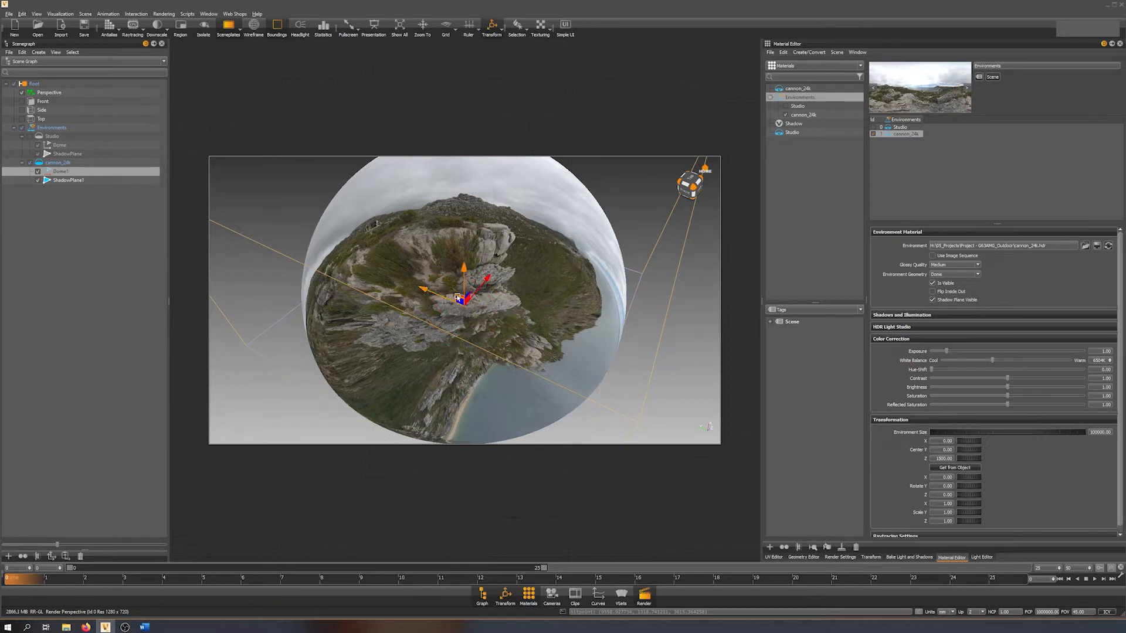
left_click_drag(434, 294, 246, 205)
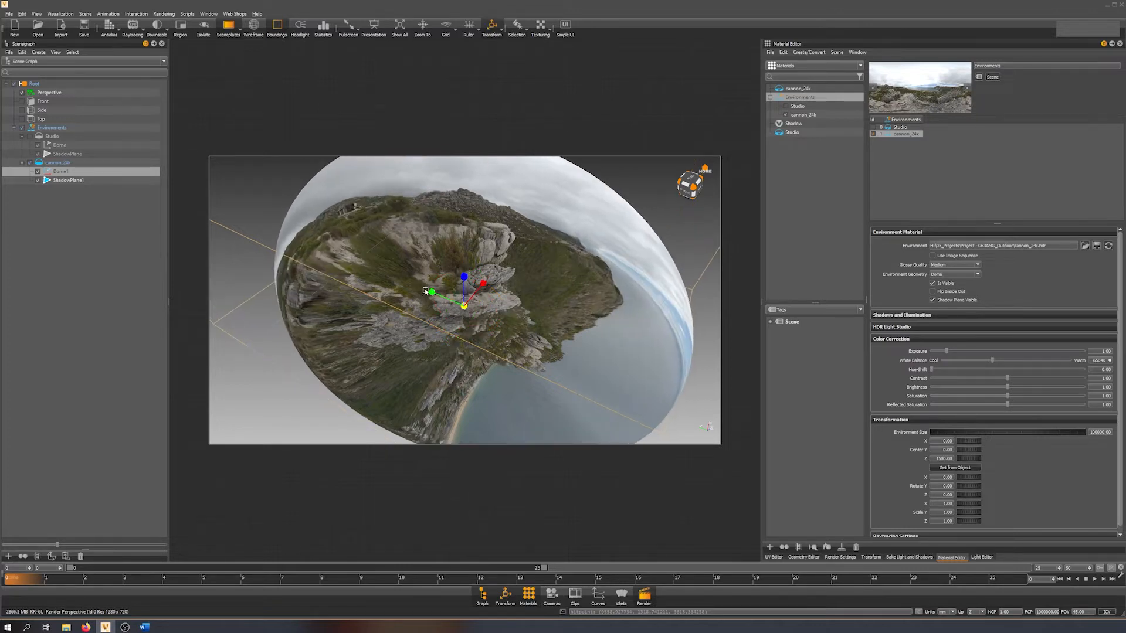
Rotate the stretched dome about its vertical axis, move it with the translate manipulator, and clear the selection.
key("e")
left_click_drag(502, 305, 471, 267)
key("w")
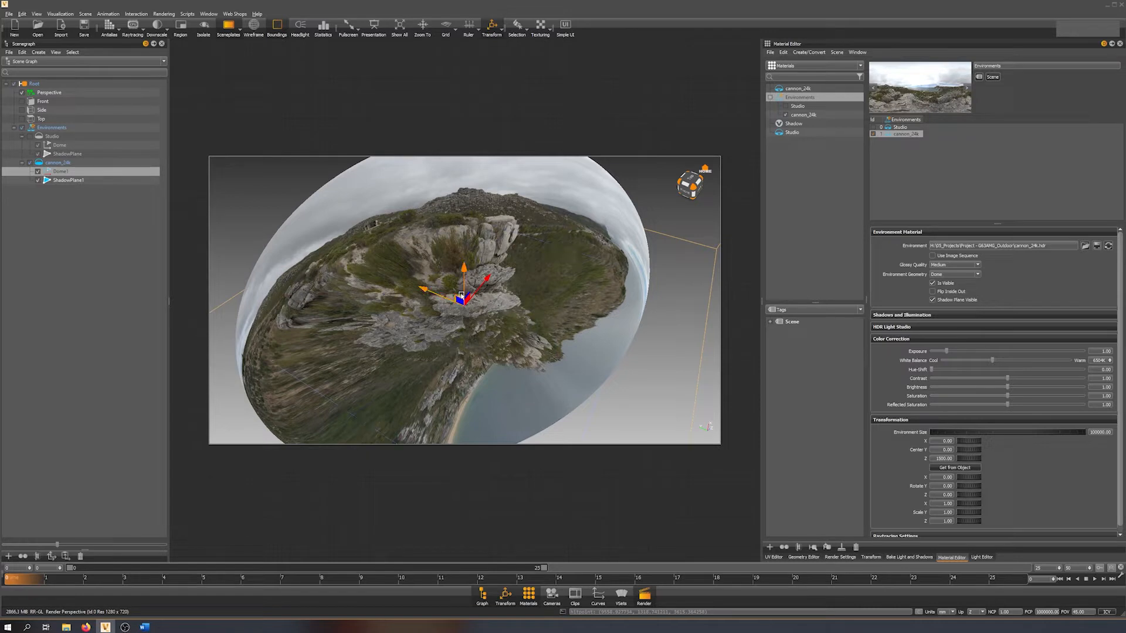
left_click_drag(461, 268, 583, 367, "alt")
key("e")
key("r")
scroll(459, 285, "up", 5)
key("Escape")
Inspect how the landscape looks inside the reshaped dome and check its outline from outside.
middle_click_drag(566, 288, 546, 305, "alt")
left_click_drag(546, 305, 712, 283, "alt")
left_click_drag(578, 337, 361, 337, "alt")
left_click_drag(456, 301, 547, 314)
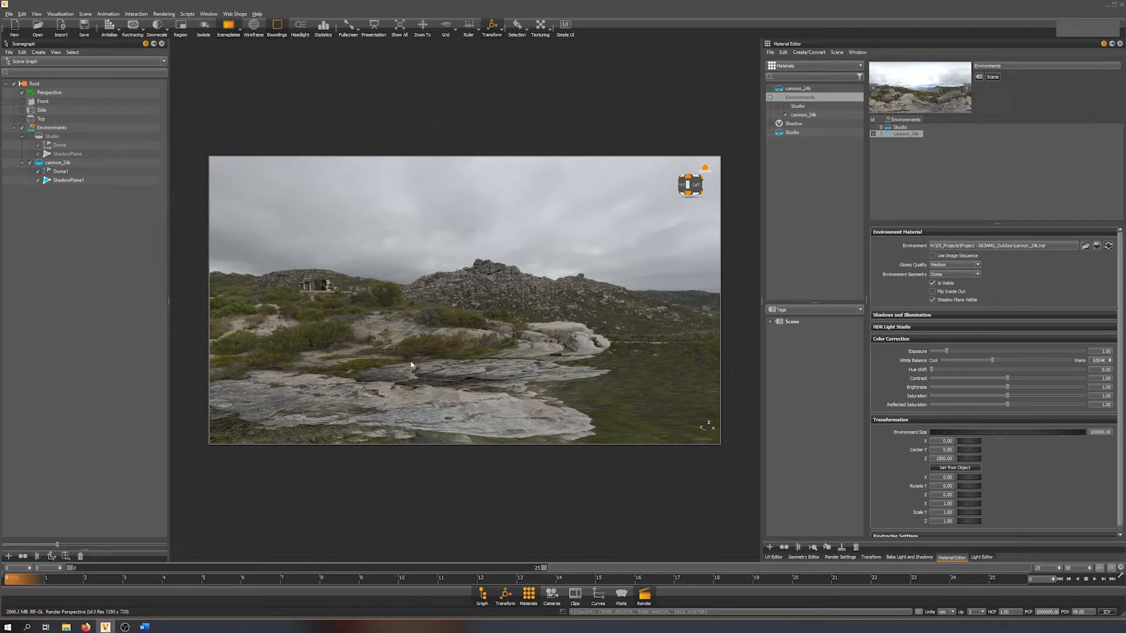
left_click_drag(594, 373, 566, 205)
scroll(536, 244, "down", 3)
Reselect the cannon_24k dome, cycle through its transform manipulators, and adjust it slightly with the scale handle.
left_click(514, 286)
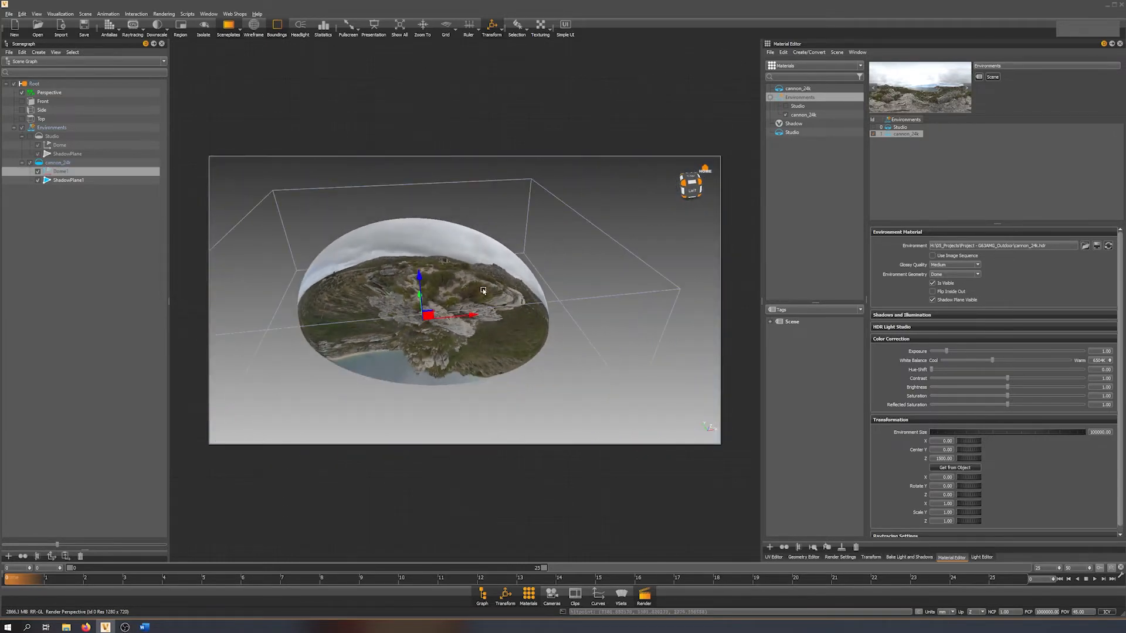
left_click_drag(457, 302, 498, 334)
key("shift+e")
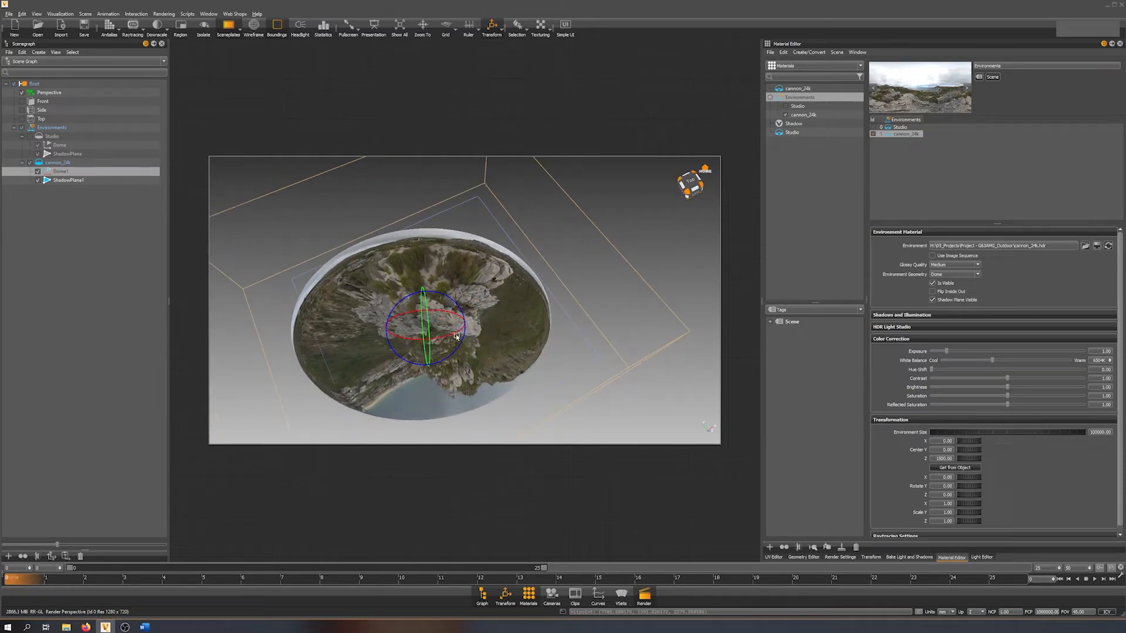
key("shift+w")
key("shift+e")
key("shift+r")
mouse_move(426, 326)
left_mouse_down()
mouse_move(398, 330)
mouse_move(427, 315)
mouse_move(404, 327)
mouse_move(419, 317)
left_mouse_up()
Deselect the dome and examine the rocks, ground and horizon at eye level for a suitable vehicle location.
scroll(431, 317, "up", 5)
left_click_drag(449, 356, 481, 263, "alt")
right_click_drag(481, 263, 502, 344, "alt")
left_click_drag(502, 344, 547, 320, "alt")
left_click(561, 320, "shift")
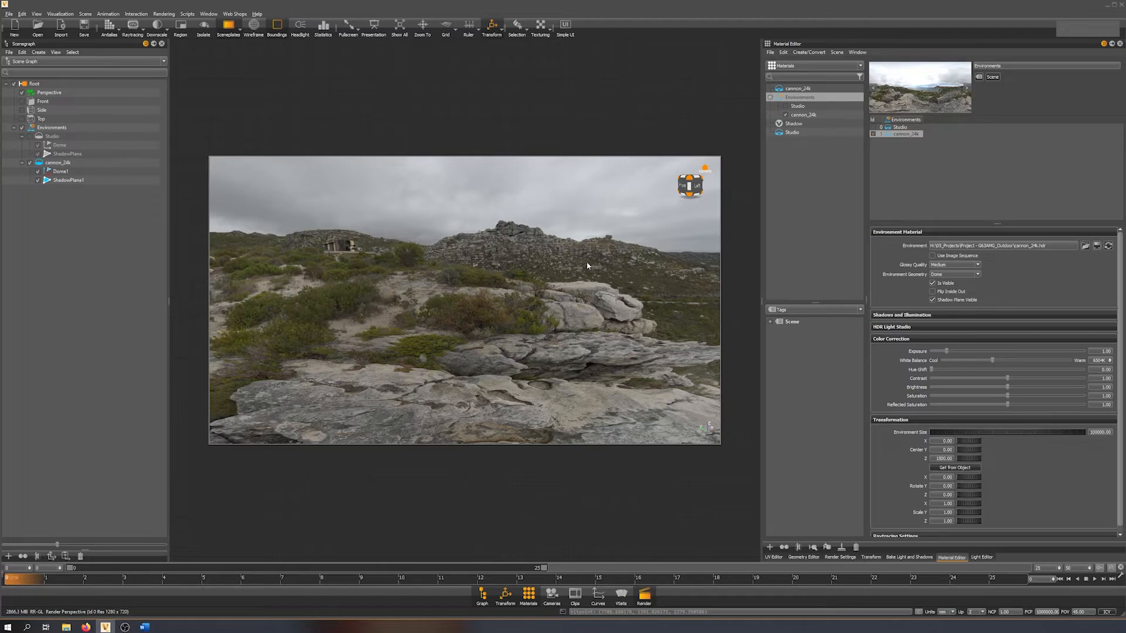
left_click_drag(573, 312, 295, 327, "alt")
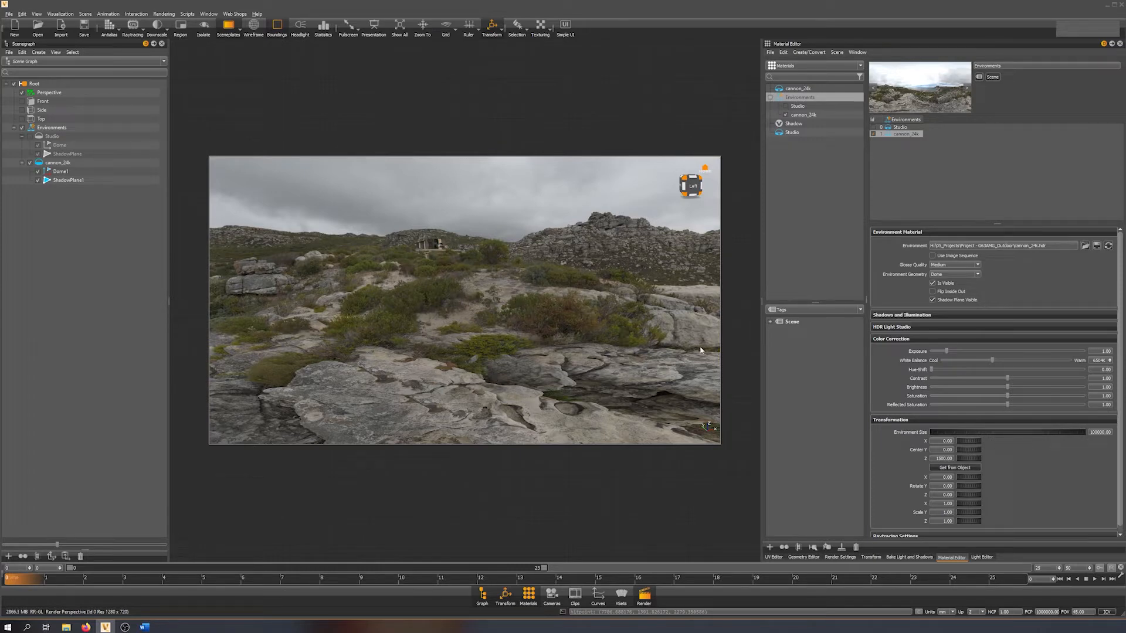
left_click_drag(571, 353, 498, 370, "alt")
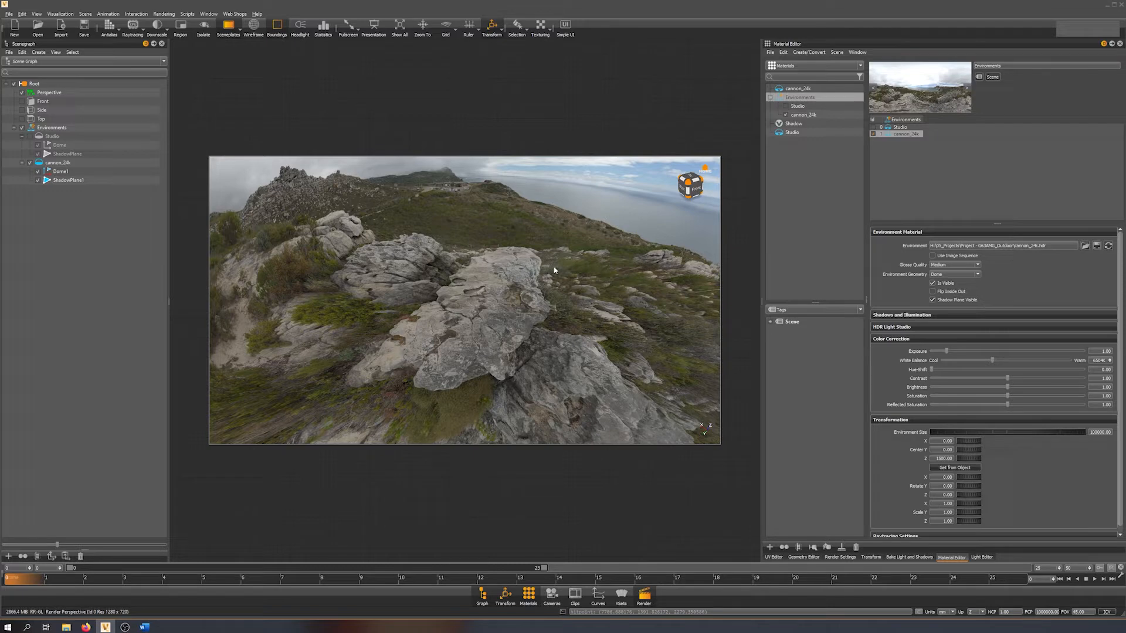
Compare the ground projection and distortion of the dome from high, distant and close viewpoints.
left_click_drag(617, 333, 476, 307, "alt")
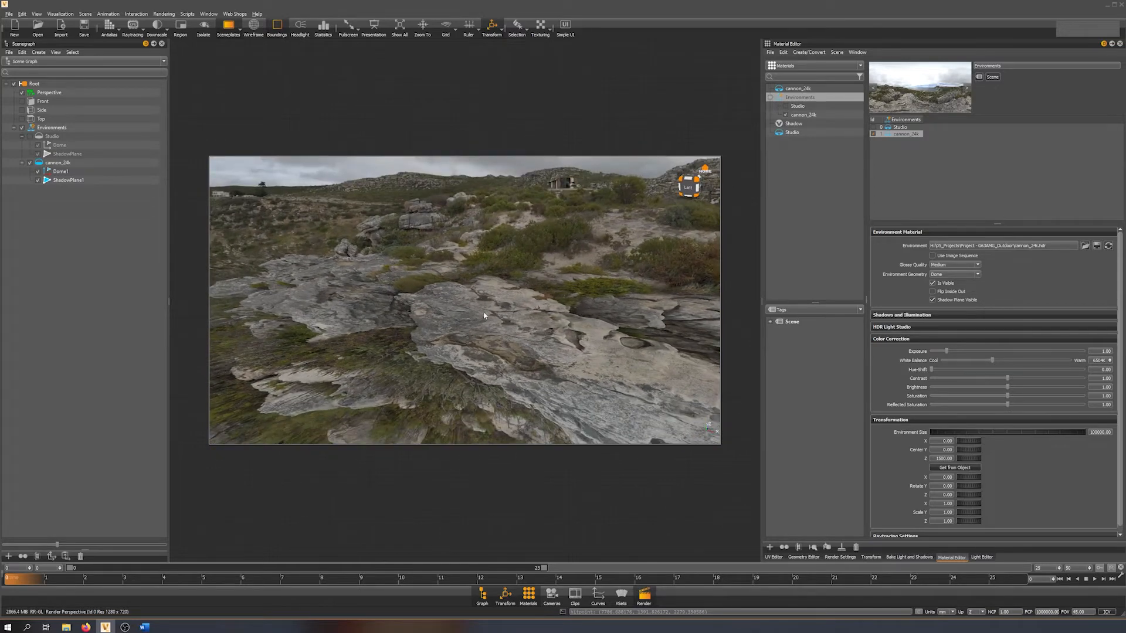
left_click_drag(544, 344, 322, 313, "alt")
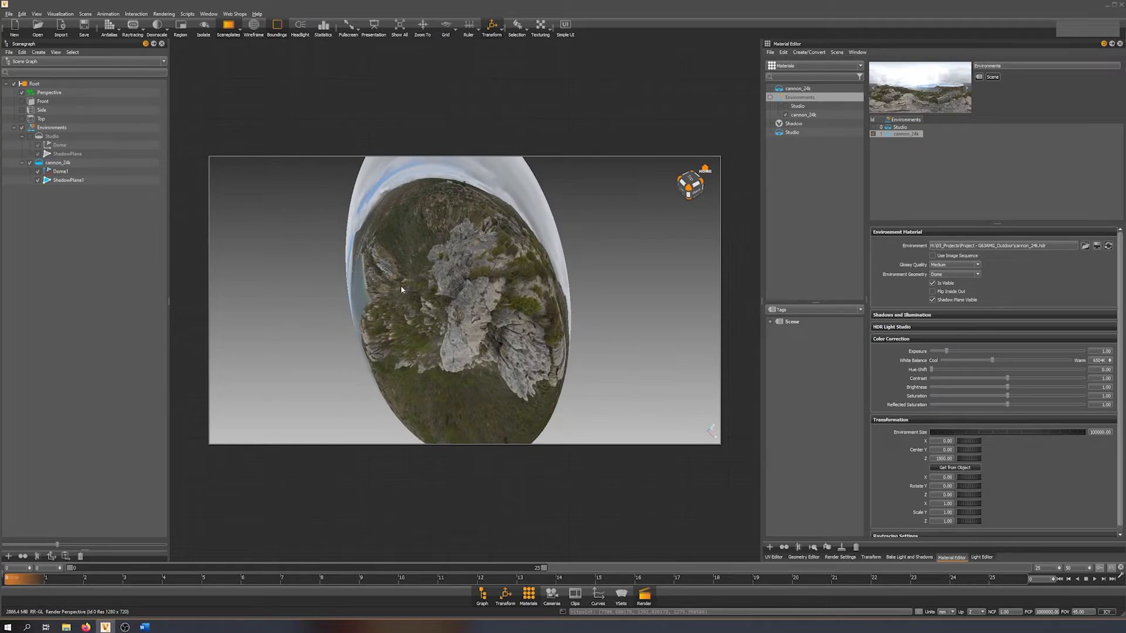
left_click_drag(411, 288, 517, 269, "alt")
right_click_drag(502, 252, 463, 463, "alt")
left_click_drag(463, 463, 536, 294, "alt")
right_click_drag(536, 295, 462, 179, "alt")
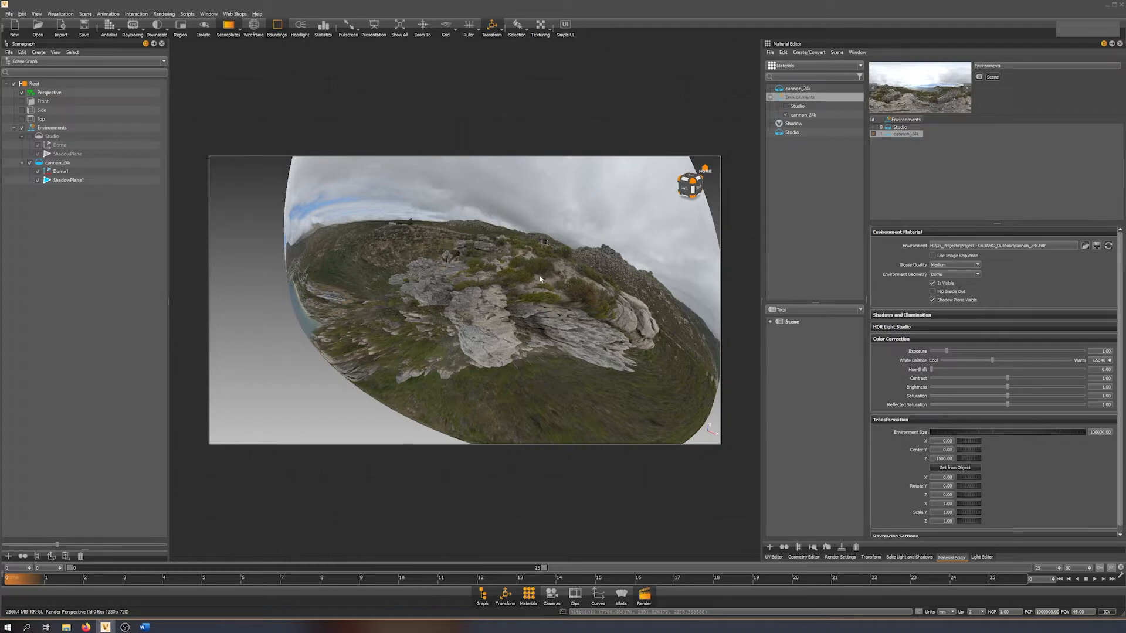
right_click_drag(548, 299, 536, 234, "alt")
left_click_drag(537, 235, 472, 264, "alt")
right_click_drag(472, 264, 502, 355, "alt")
left_click_drag(501, 355, 476, 310, "alt")
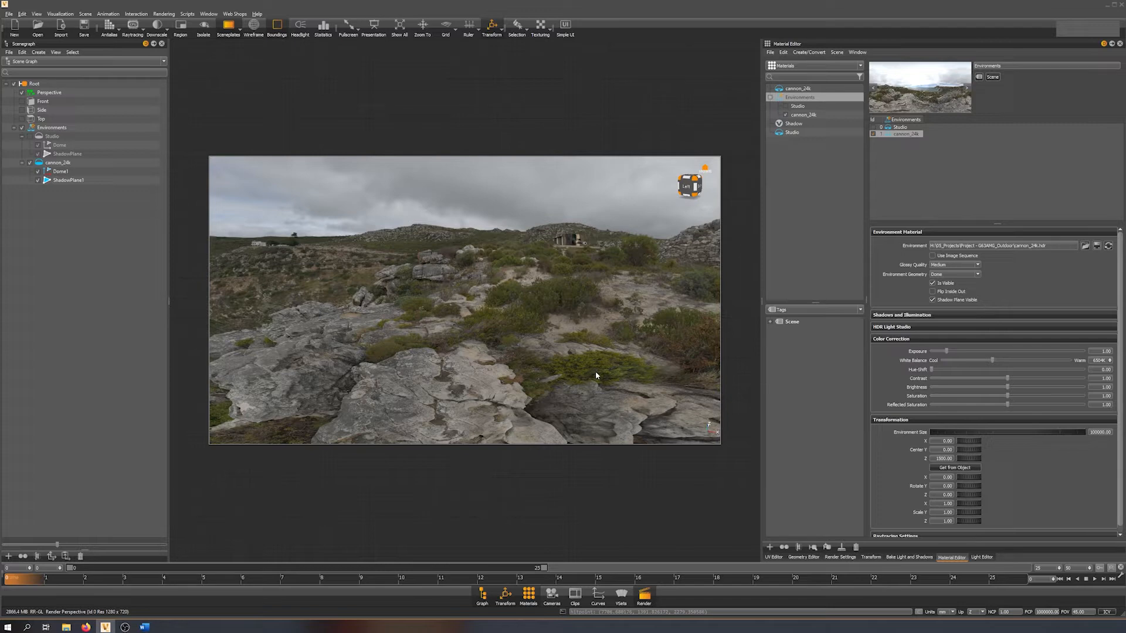
Set the perspective camera's field of view to 28.
double_click(1078, 612)
type("28")
key("Return")
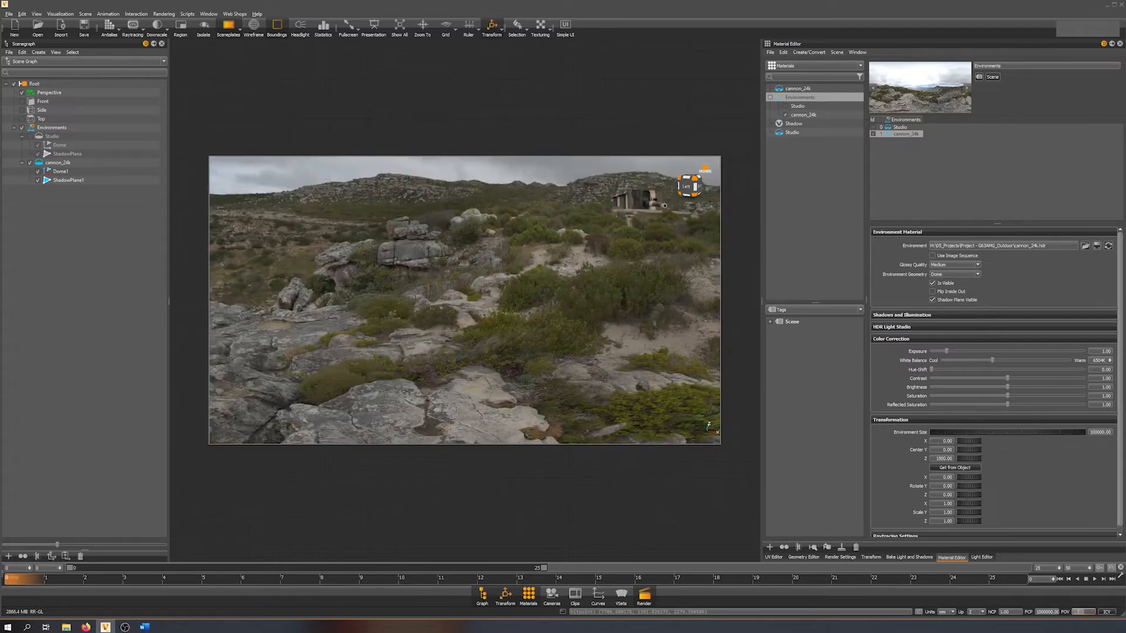
left_click_drag(738, 364, 645, 305)
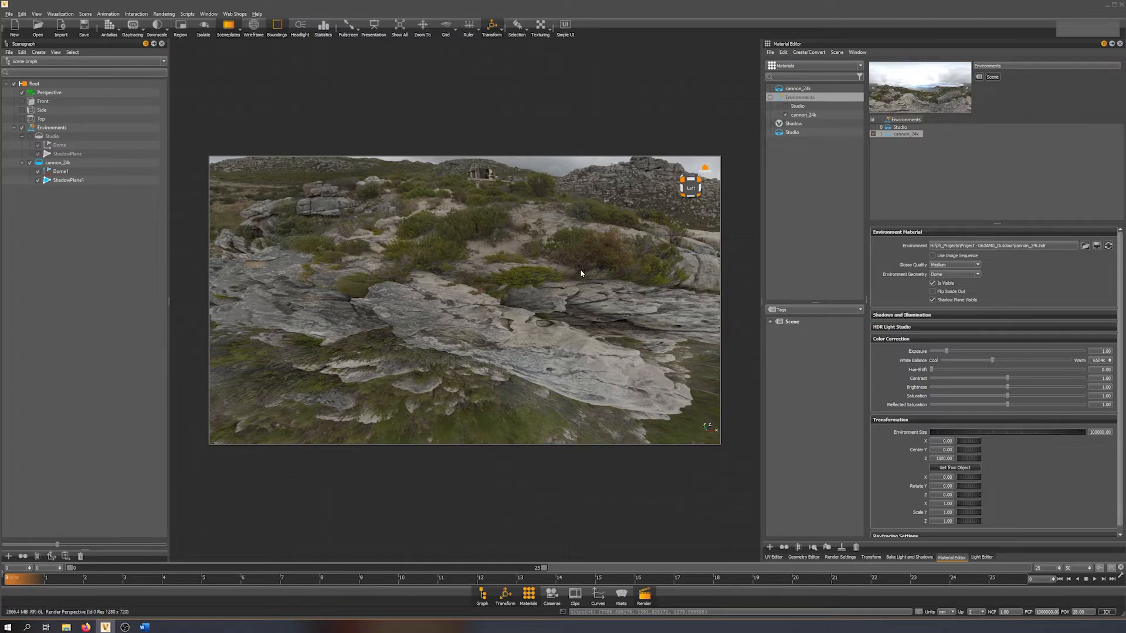
left_click_drag(453, 258, 456, 294)
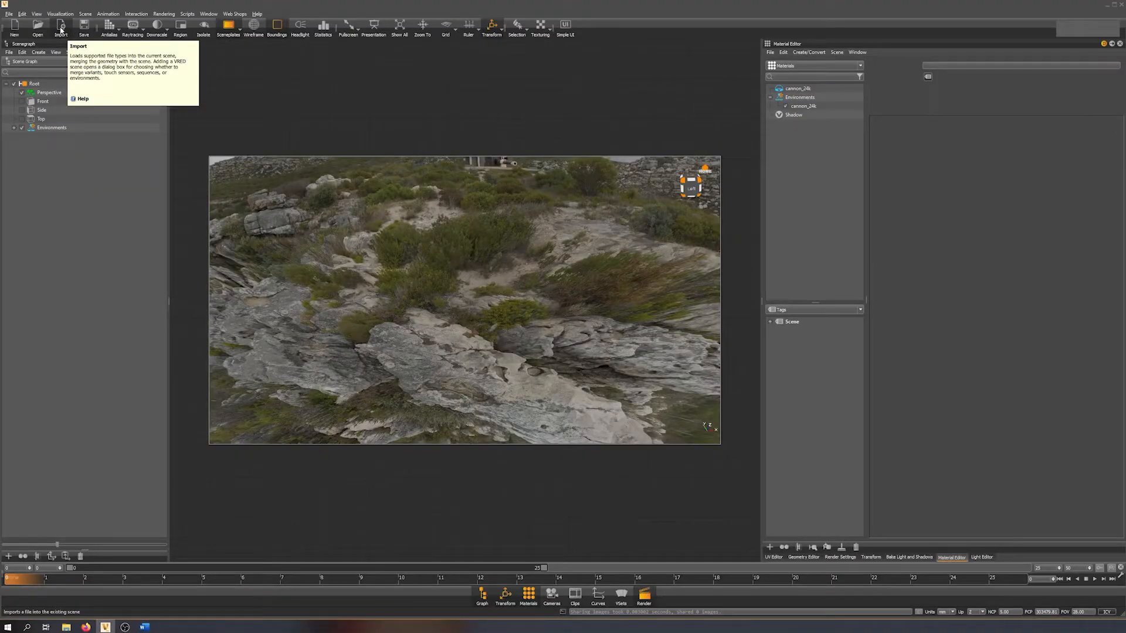
Import the car file G63AMG_Clean_No_Light.vpb into the scene with Import Animations turned off.
left_click(61, 29)
left_click(195, 133)
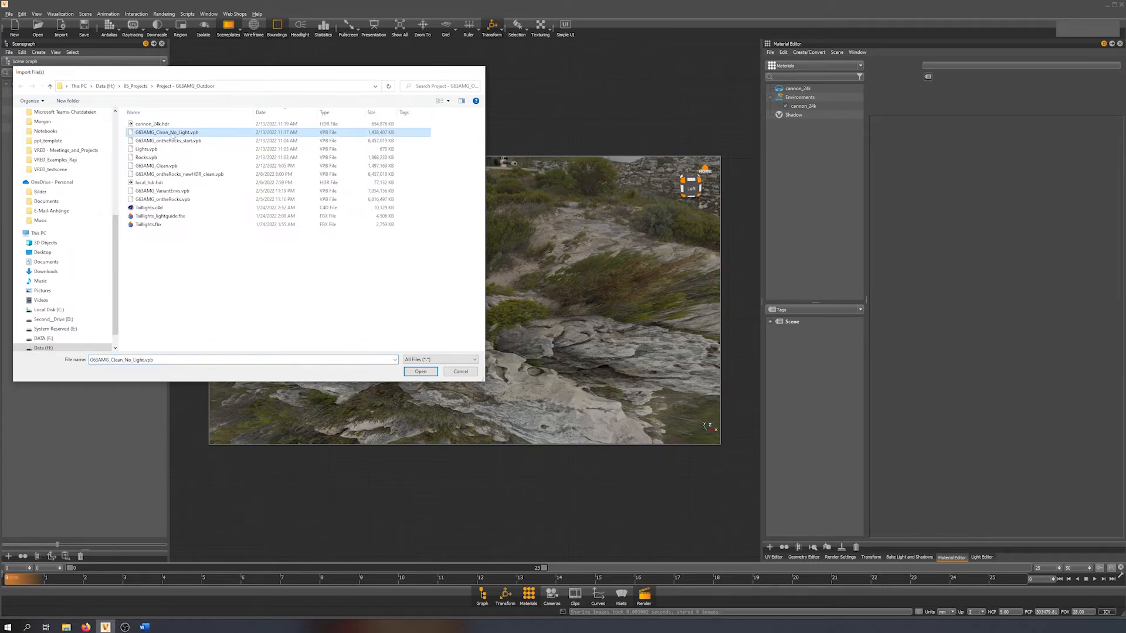
double_click(174, 134)
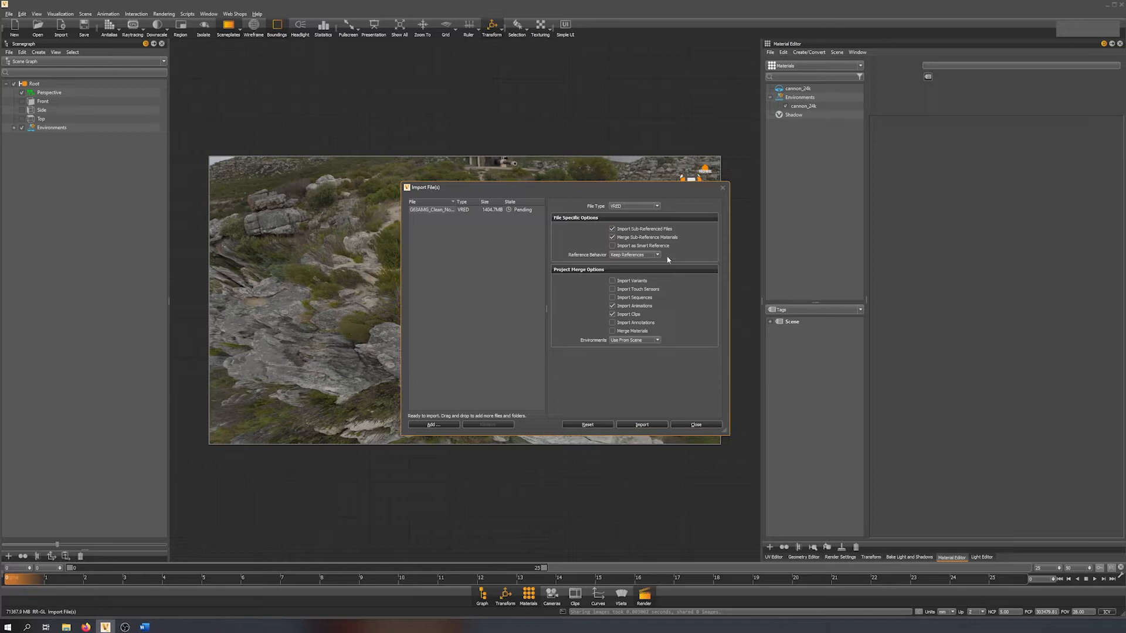
left_click(619, 306)
left_click(650, 428)
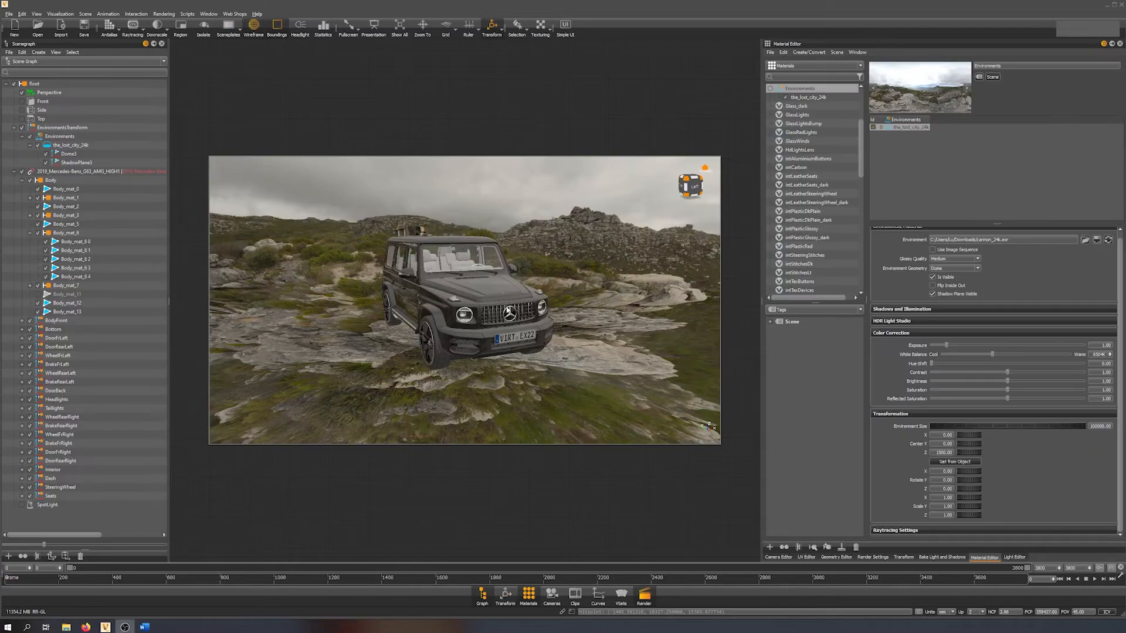
Select the environment dome around the car and turn off the wireframe display.
left_click_drag(503, 293, 525, 310)
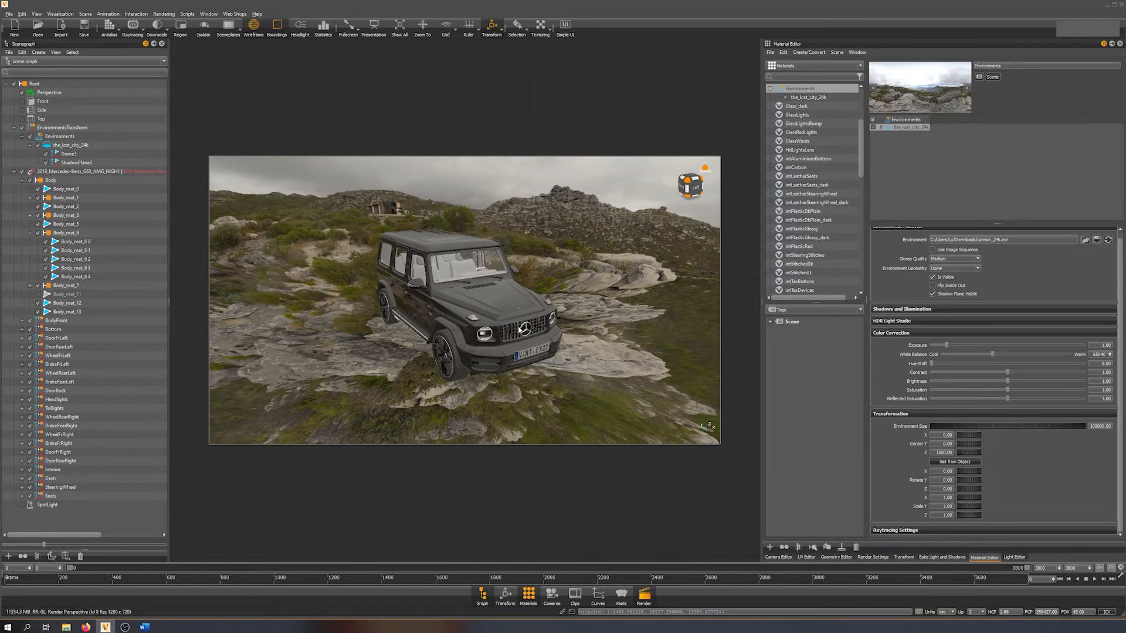
right_click_drag(497, 310, 529, 292)
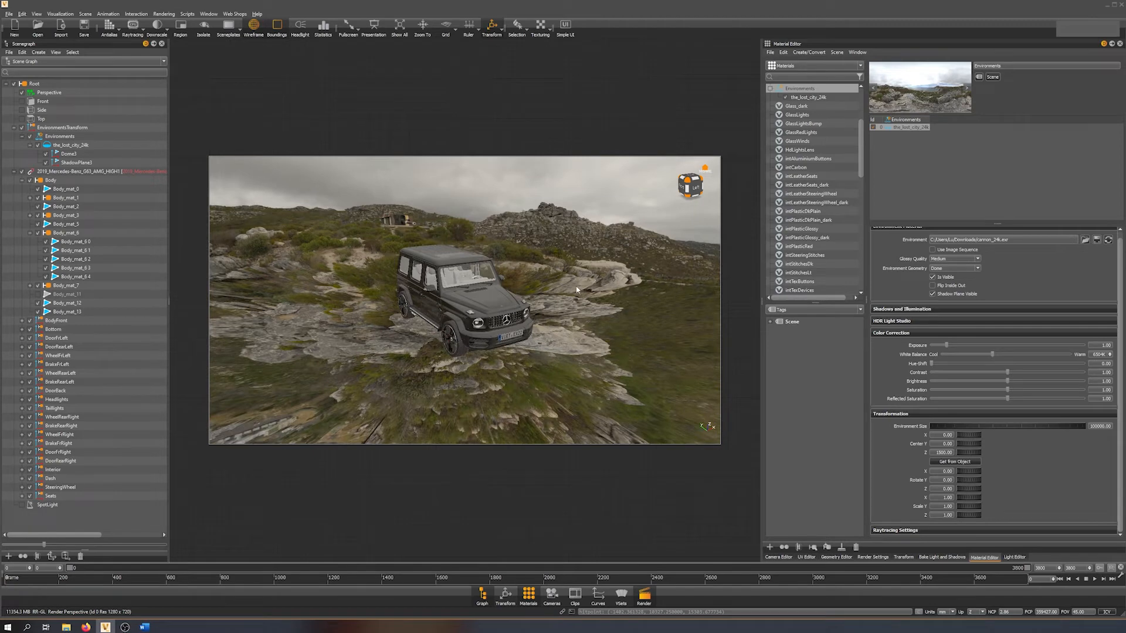
left_click(621, 226)
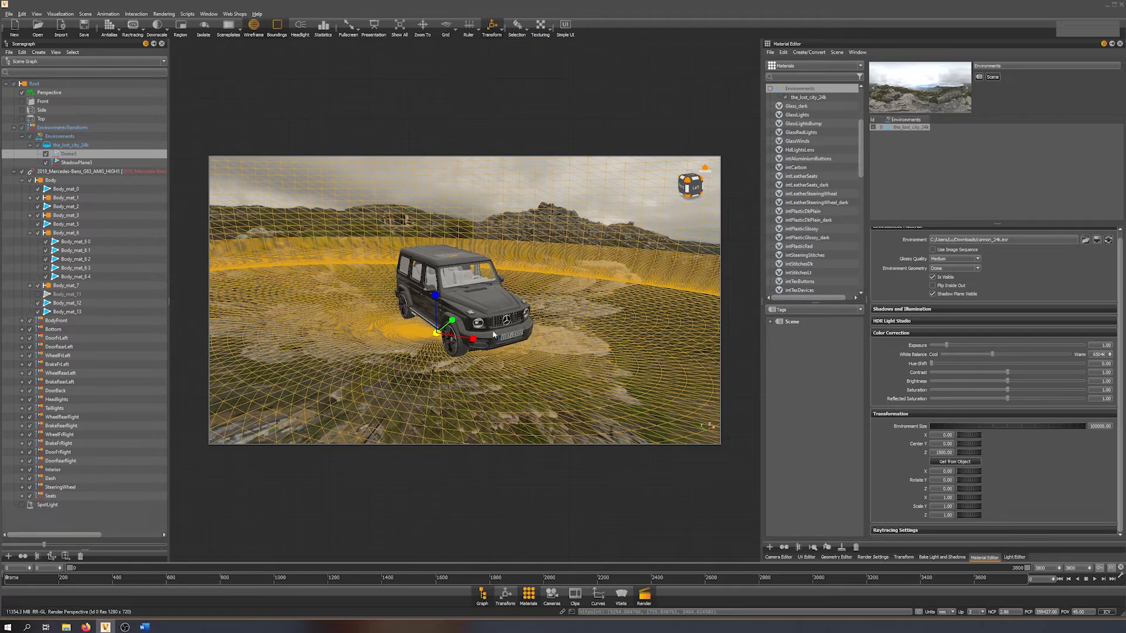
left_click(254, 28)
scroll(555, 313, "up", 2)
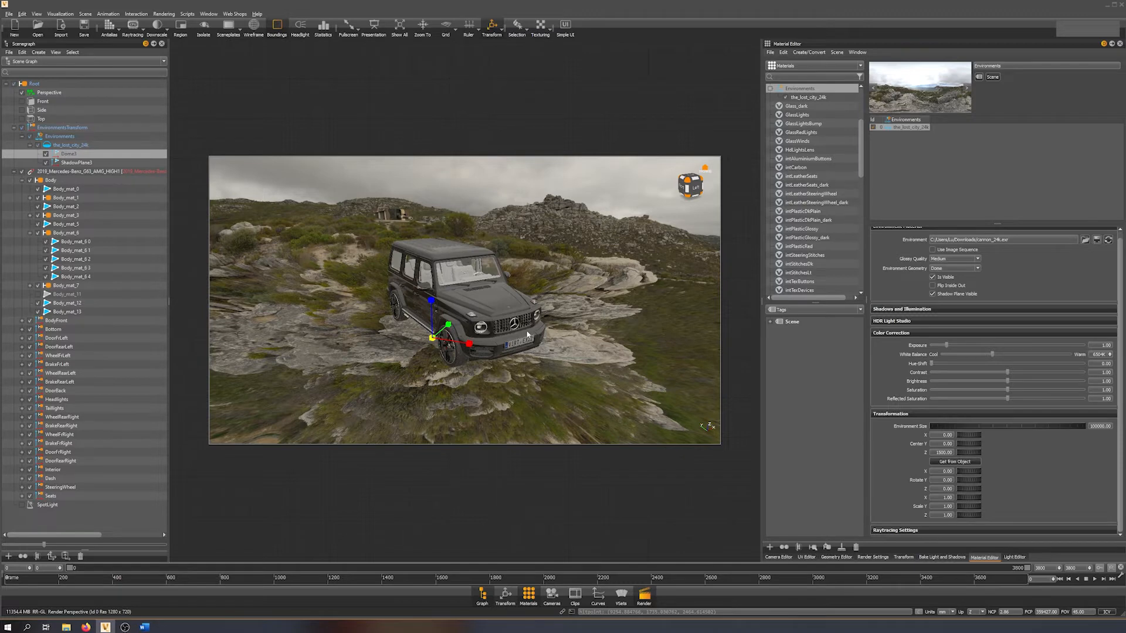
Check the whole dome from above and at car level, and open the settings of the the_lost_city_24k environment material.
right_click_drag(567, 341, 557, 209, "alt")
left_click_drag(556, 210, 456, 288, "alt")
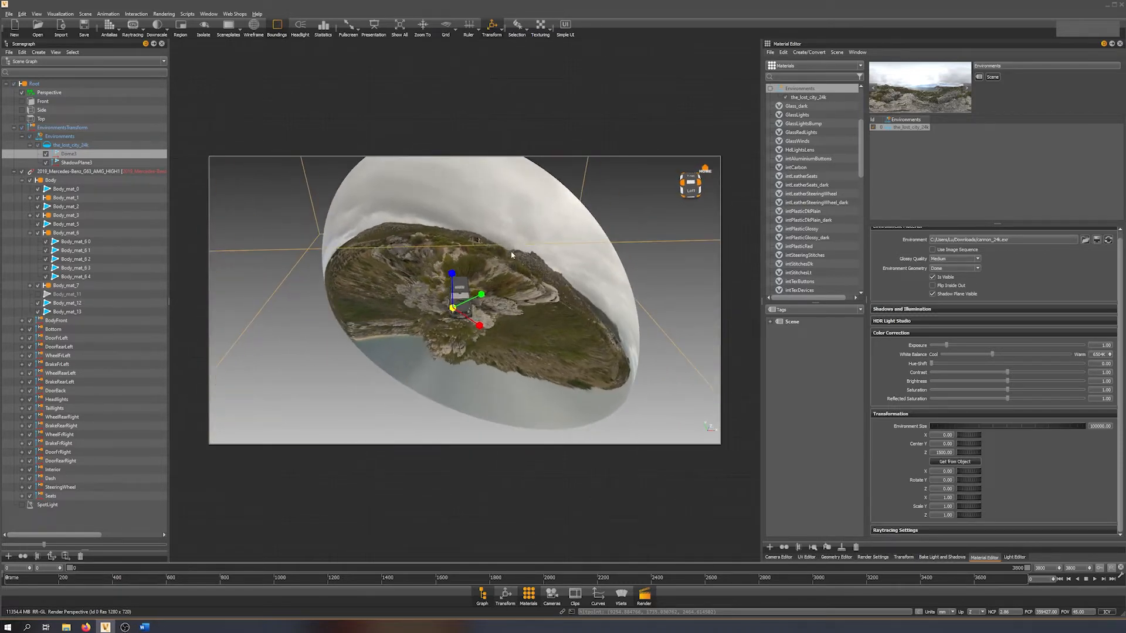
right_click_drag(555, 251, 564, 337, "alt")
left_click_drag(564, 337, 593, 262, "alt")
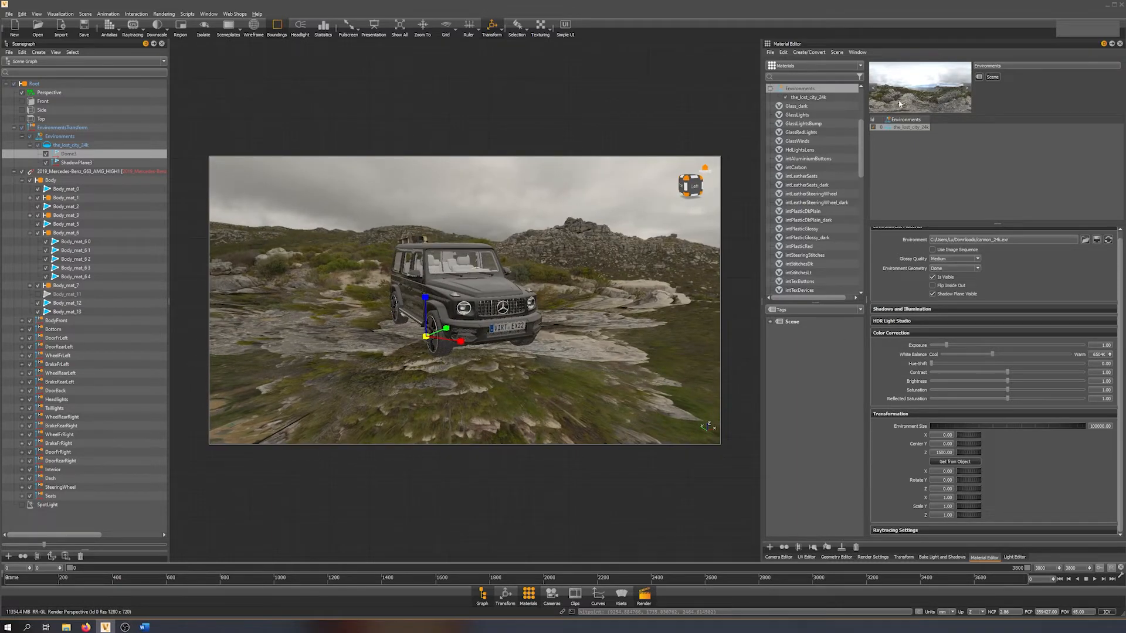
left_click(822, 99)
right_click(902, 129)
left_click(904, 143)
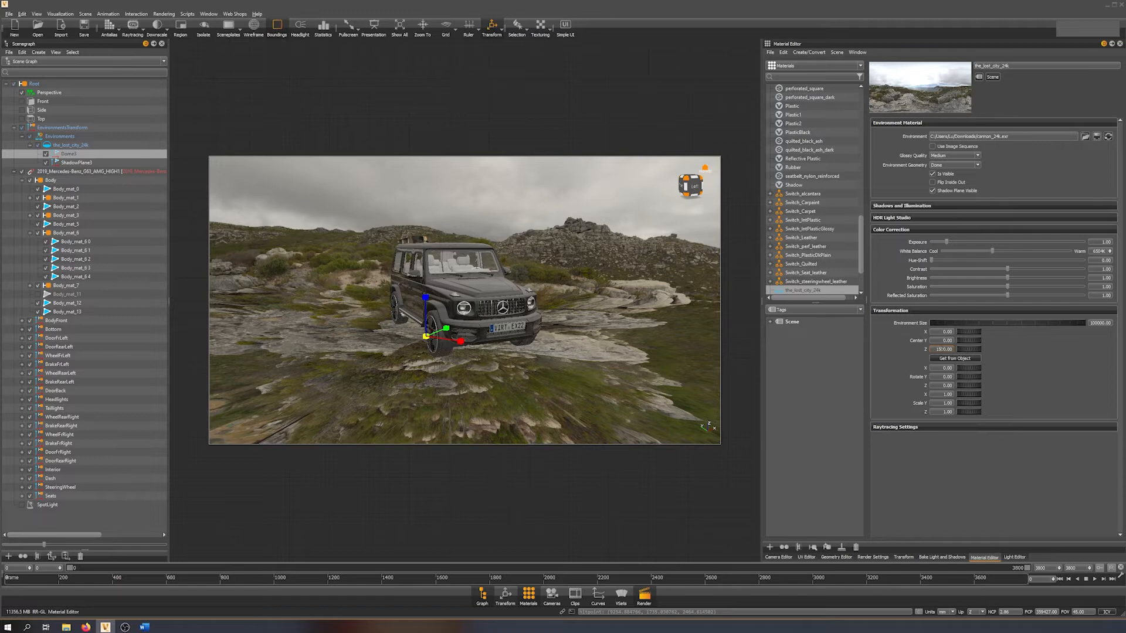
Set the environment's Center Z value to 5000 to change the ground projection beneath the car.
left_click_drag(532, 333, 558, 305)
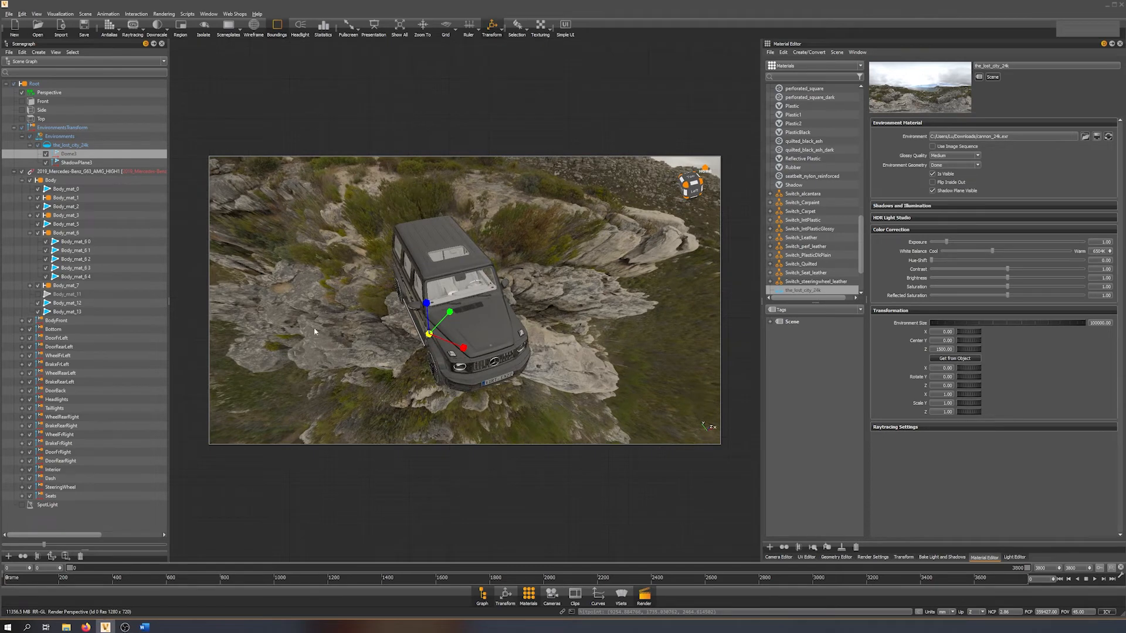
left_click_drag(508, 325, 496, 291)
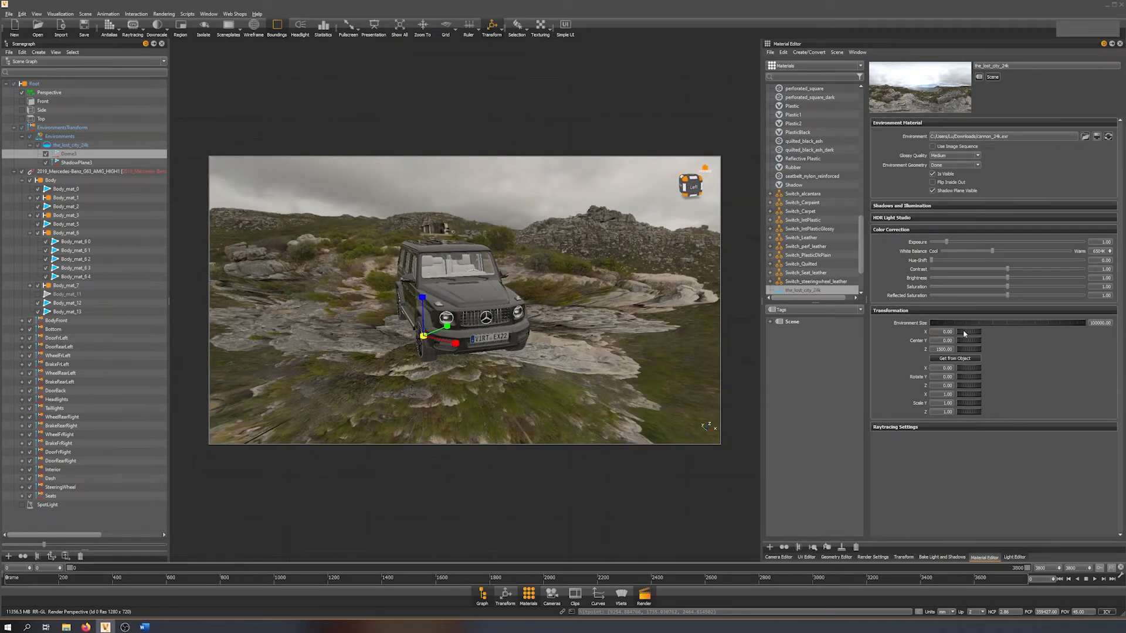
left_click_drag(969, 349, 1057, 347)
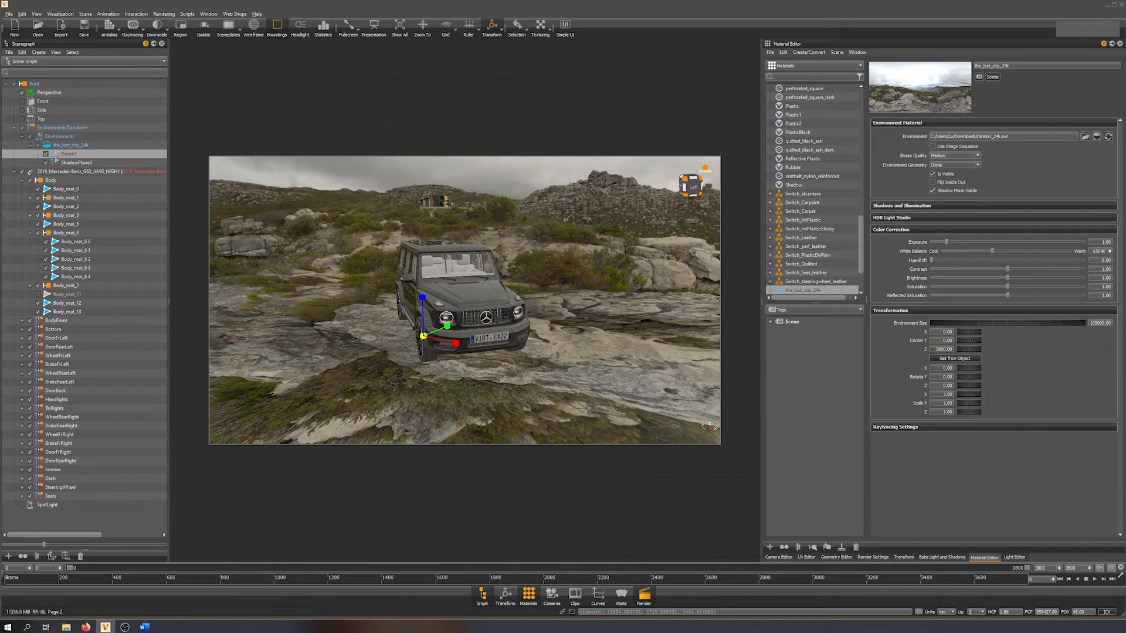
double_click(936, 349)
type("5")
key("Return")
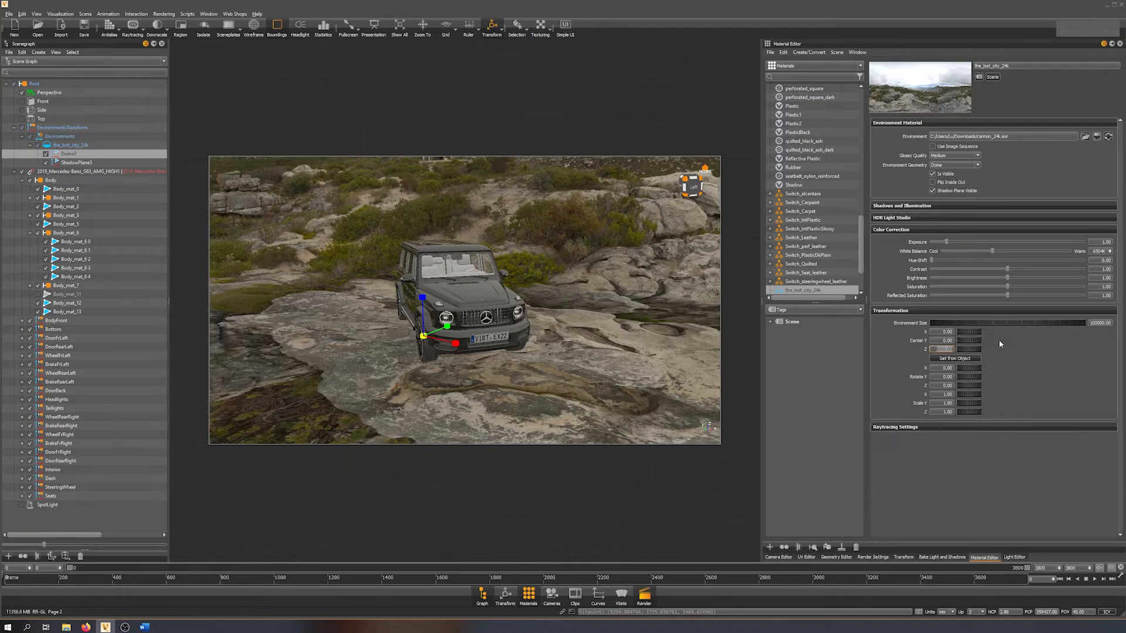
Examine the car on the projected rocks from the front, side, rear and above, both close up and outside the dome.
left_click_drag(545, 406, 569, 339)
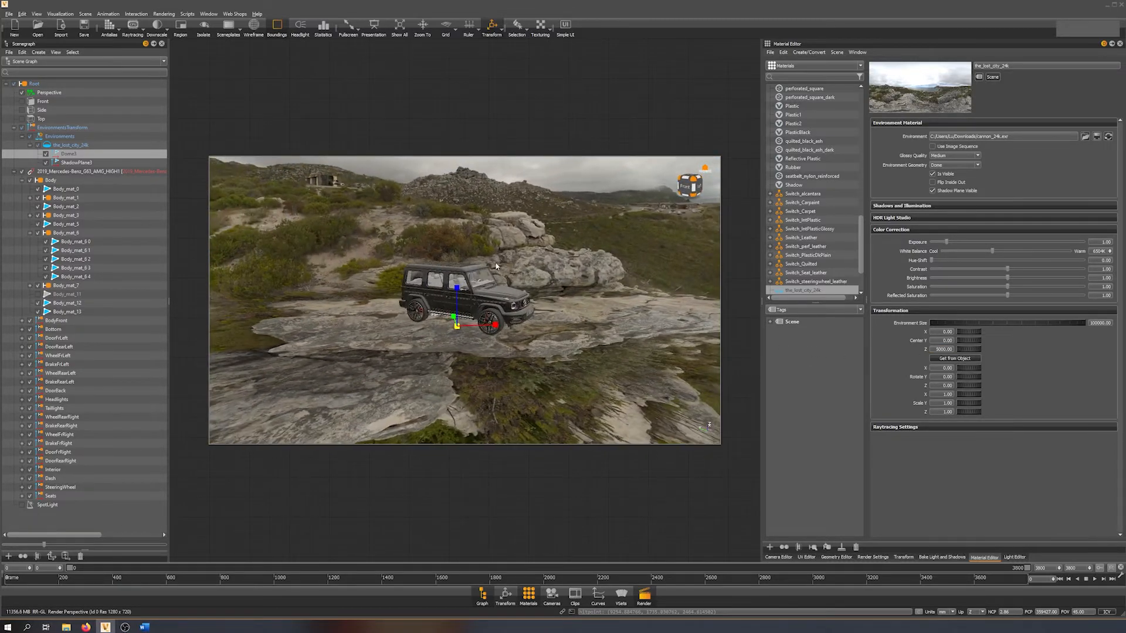
left_click_drag(494, 201, 159, 296)
left_click_drag(436, 323, 337, 350)
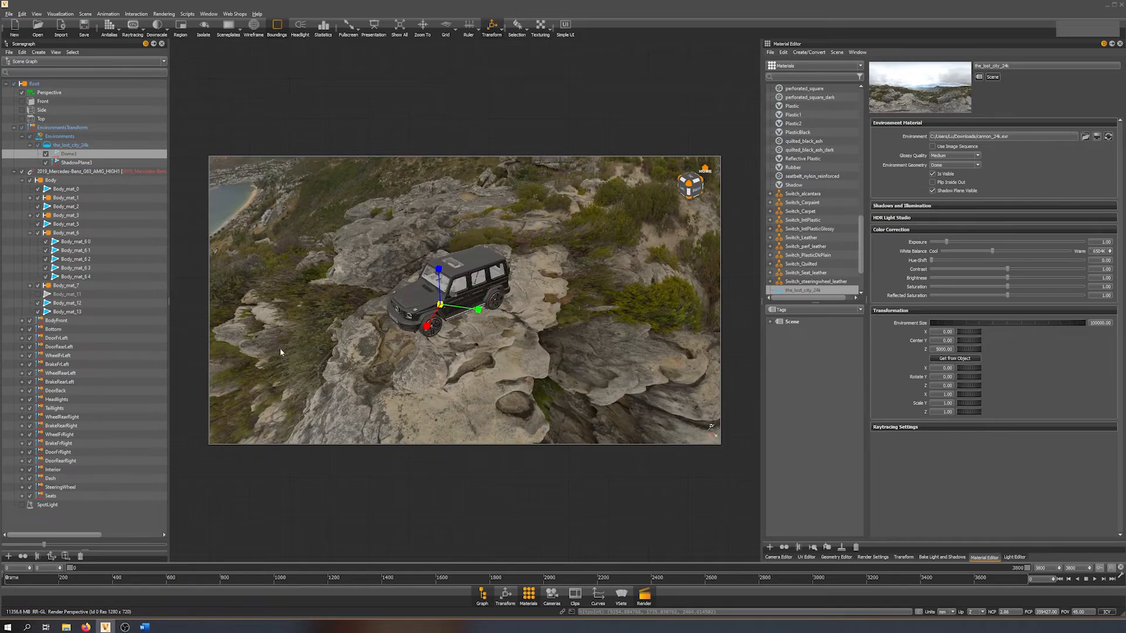
left_click_drag(349, 361, 985, 339)
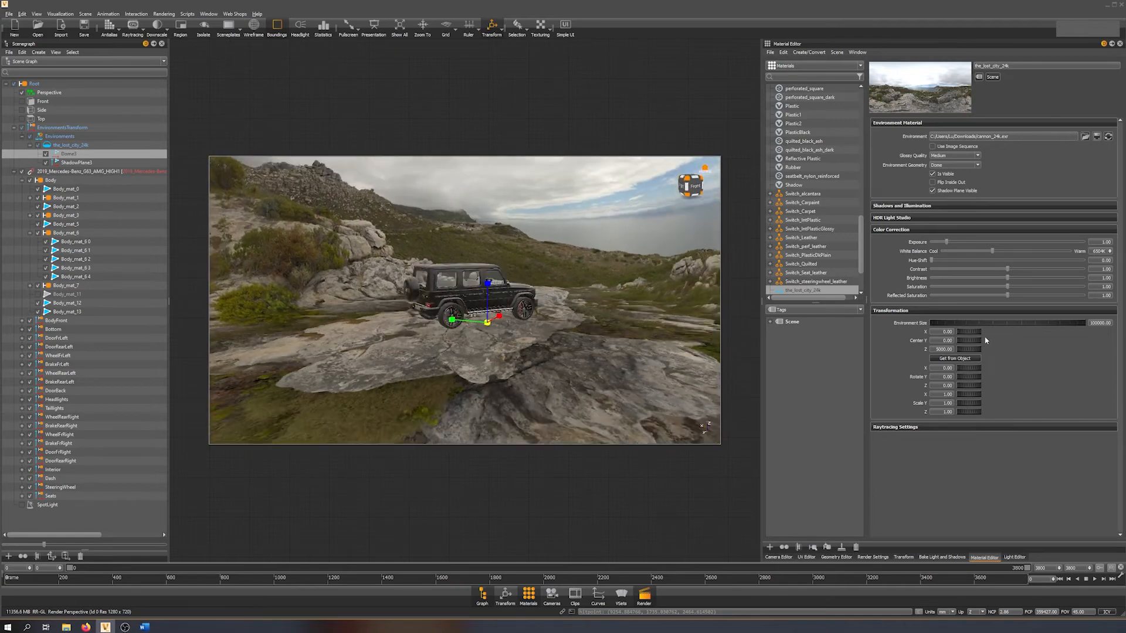
left_click_drag(568, 315, 232, 280)
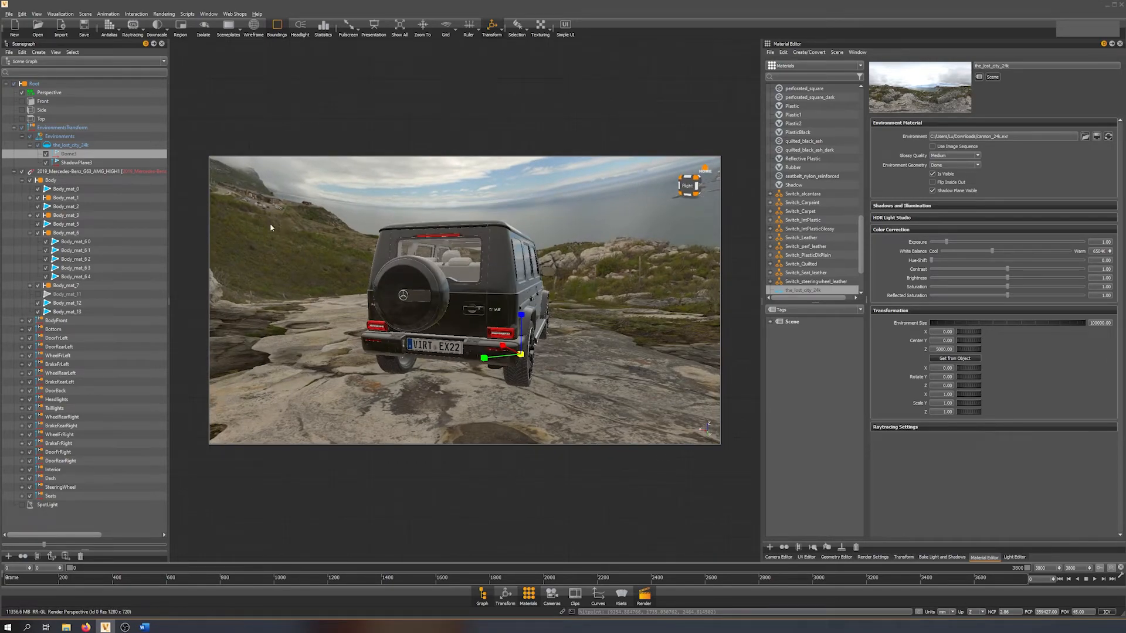
left_click_drag(382, 241, 520, 214)
right_click_drag(518, 214, 553, 379)
left_click_drag(554, 379, 552, 411)
right_click_drag(551, 234, 566, 319)
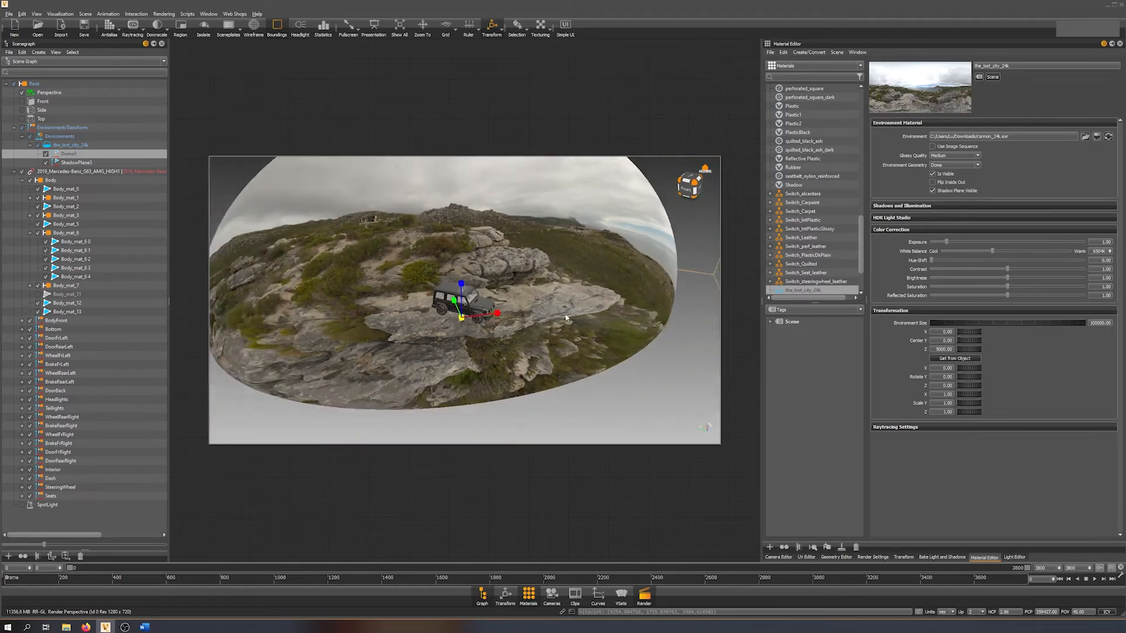
left_click_drag(566, 319, 463, 355)
Move the selected dome along the ground plane with the translate manipulator to reposition the flat rock beneath the car.
key("shift+e")
key("shift+w")
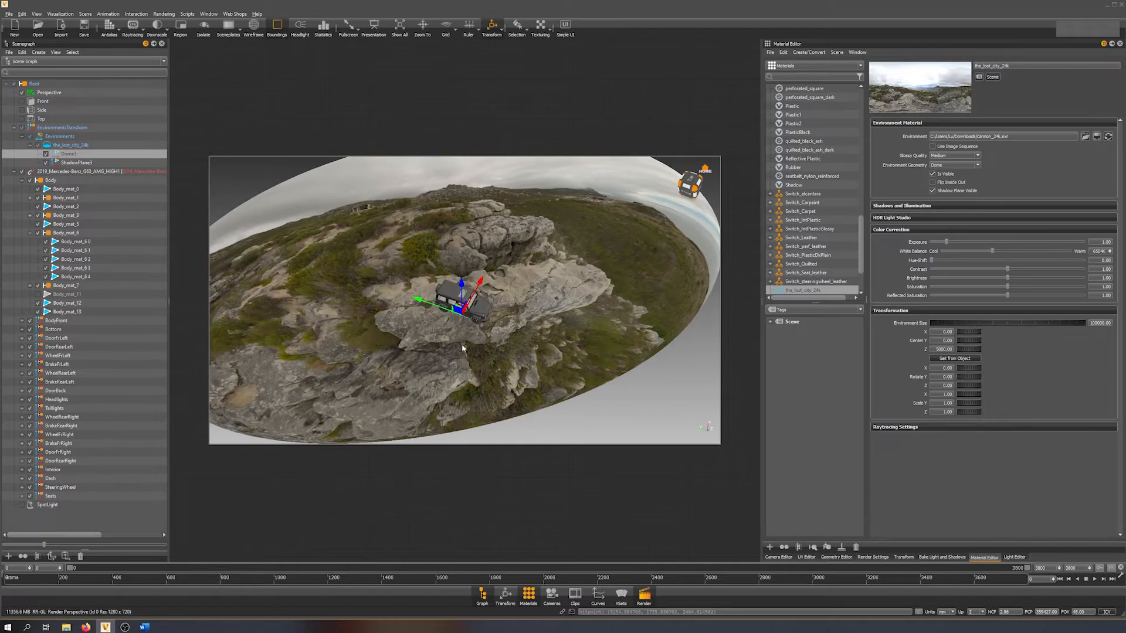
left_click_drag(457, 301, 533, 285)
right_click_drag(609, 249, 636, 329)
left_click_drag(637, 328, 886, 275)
left_click_drag(516, 290, 832, 302)
left_click_drag(522, 324, 678, 327)
left_click_drag(320, 283, 217, 274)
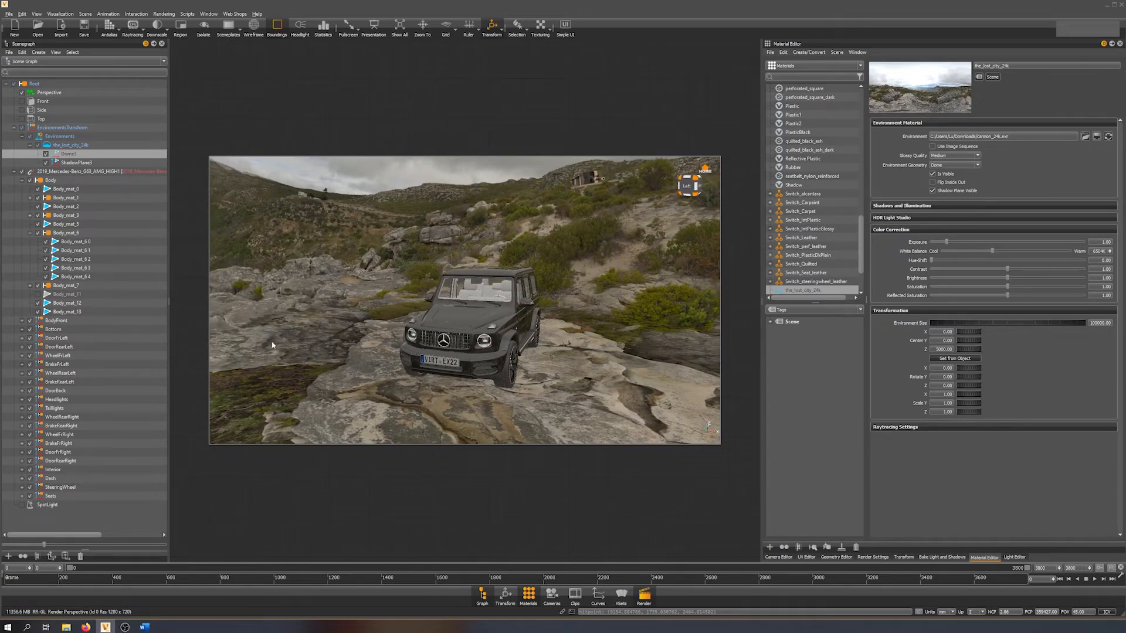
Rotate the environment about its Z axis by a negative angle between 20 and 30 degrees to change the backdrop behind the car.
left_click_drag(332, 296, 754, 275)
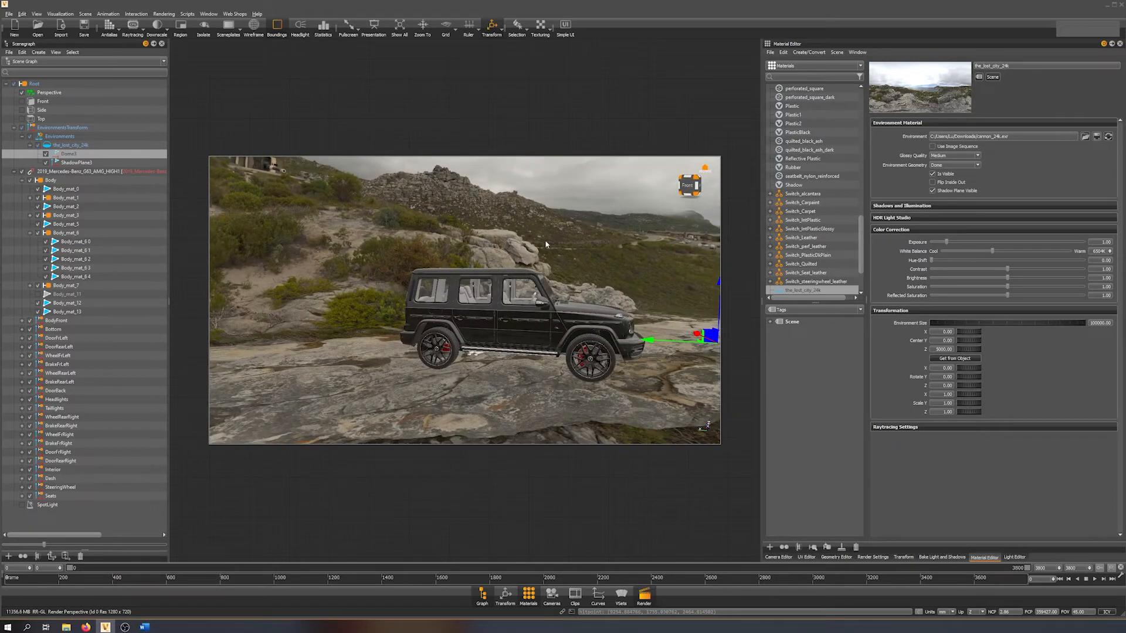
left_click_drag(546, 243, 615, 284)
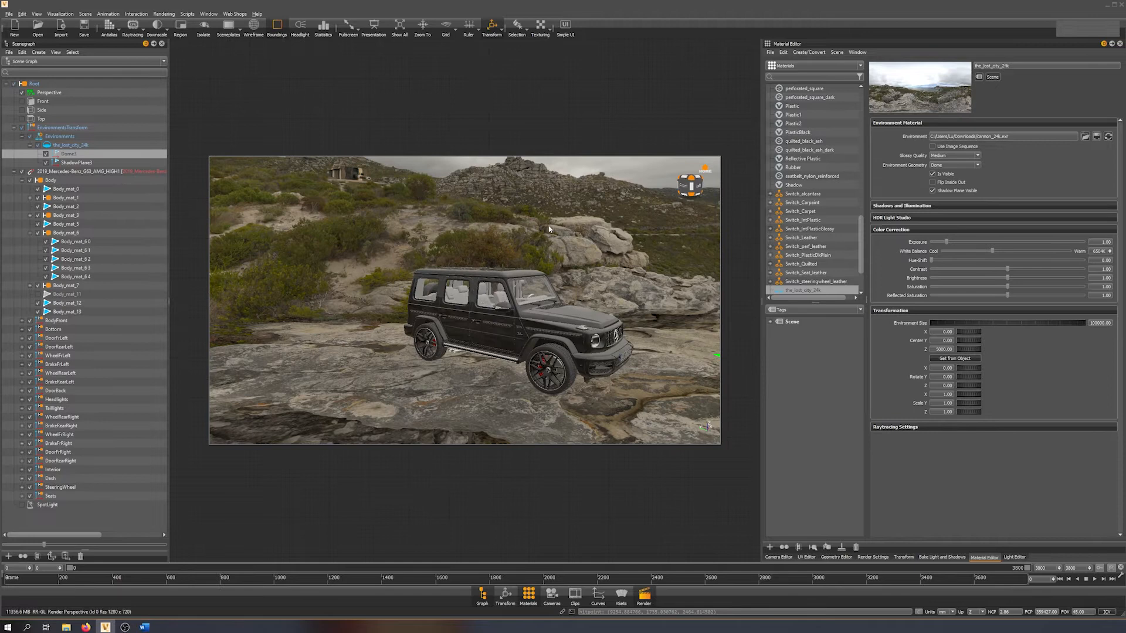
middle_click_drag(702, 303, 581, 335)
left_click_drag(581, 335, 827, 309)
left_click_drag(534, 323, 713, 369)
left_click_drag(971, 389, 959, 390)
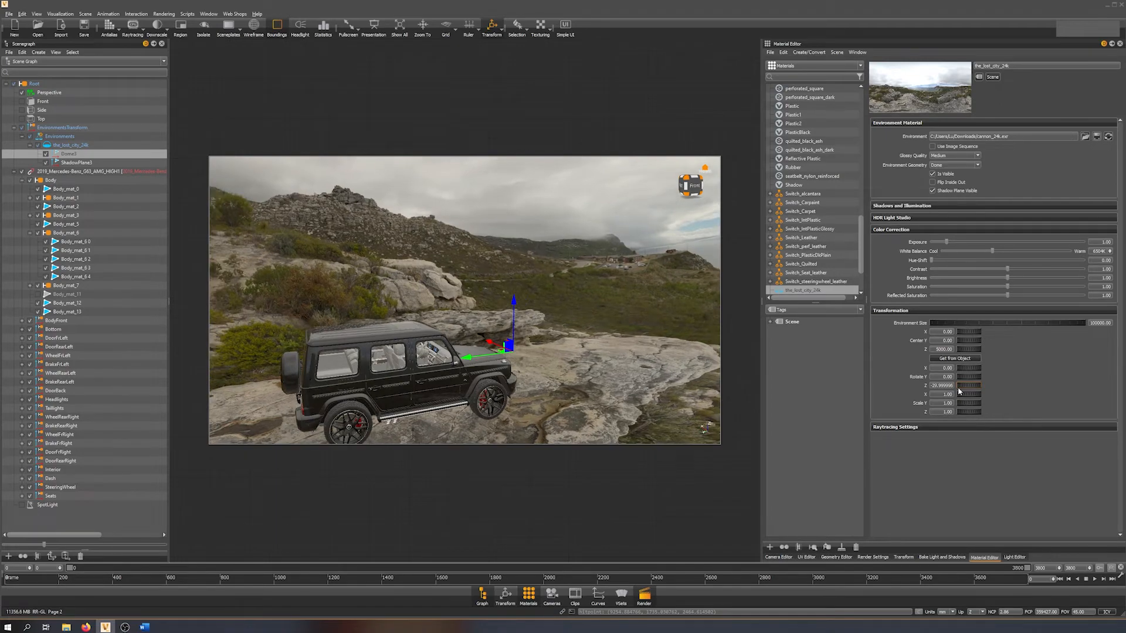
Deselect the dome and examine the car's placement on the rock from a front three-quarter view.
left_click(542, 325, "shift")
mouse_move(542, 325)
left_mouse_down()
mouse_move(544, 413)
mouse_move(352, 447)
mouse_move(379, 407)
mouse_move(533, 312)
left_mouse_up()
left_click_drag(579, 352, 572, 329)
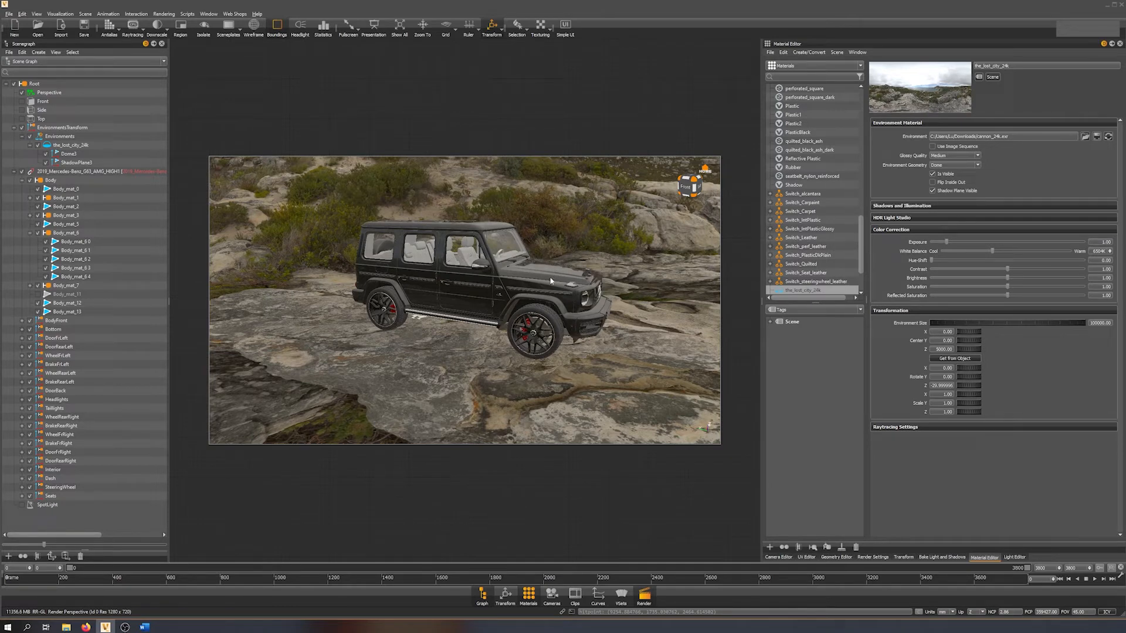
left_click_drag(557, 273, 499, 276)
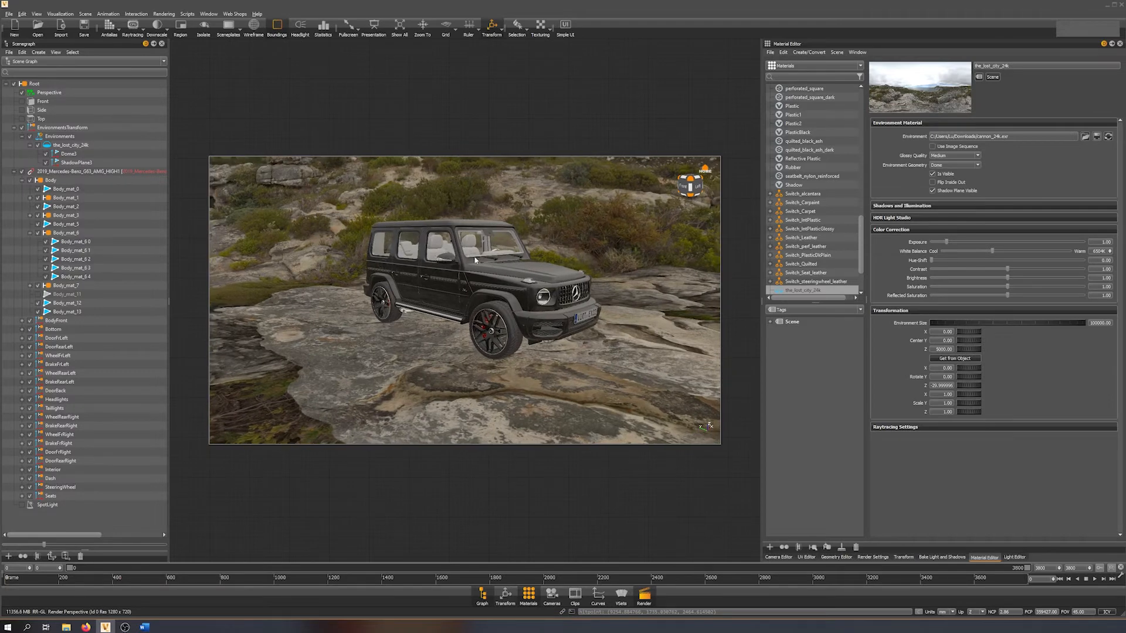
left_click_drag(497, 317, 467, 320)
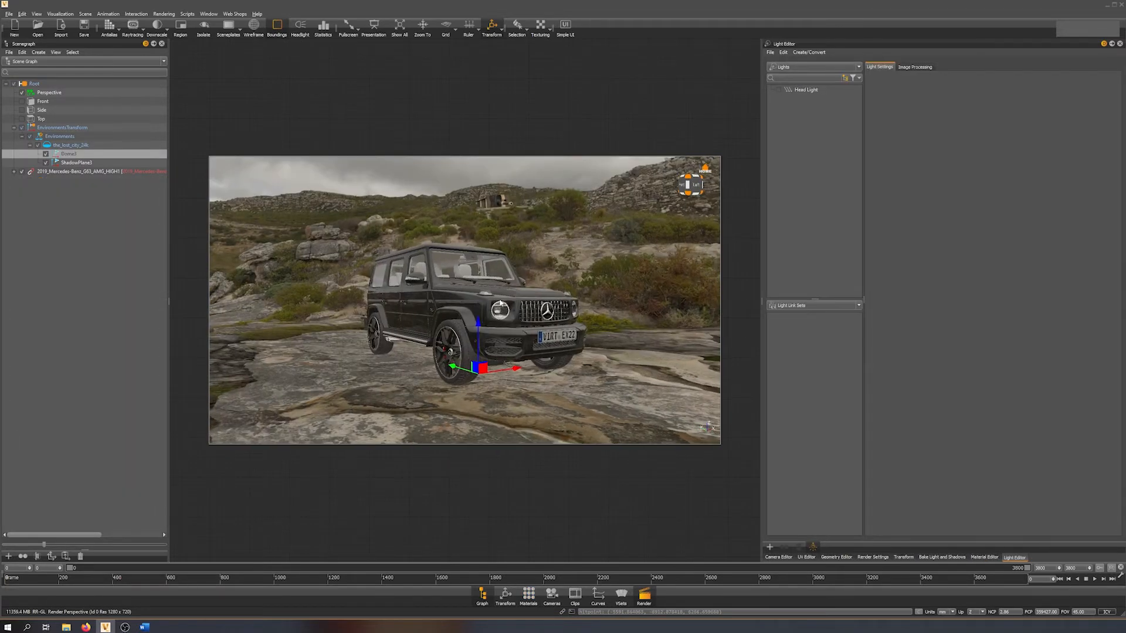
left_click_drag(500, 301, 516, 302)
key("Escape")
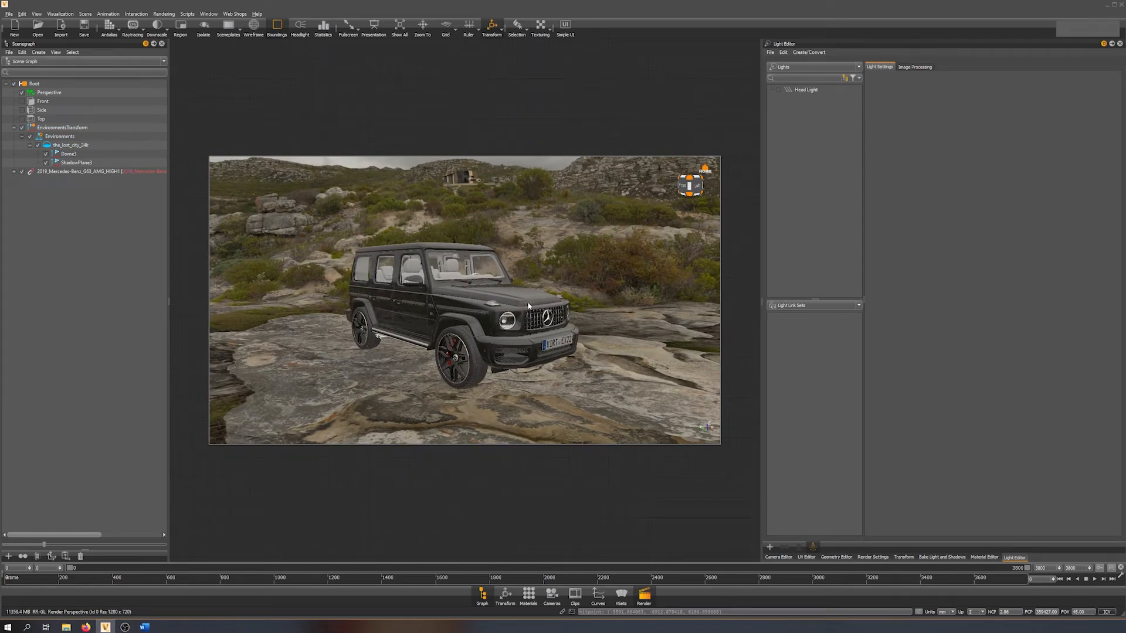
Inspect how the car's wheels, body and the surrounding rocks fit together from front, side and raised viewpoints.
left_click_drag(525, 303, 460, 305)
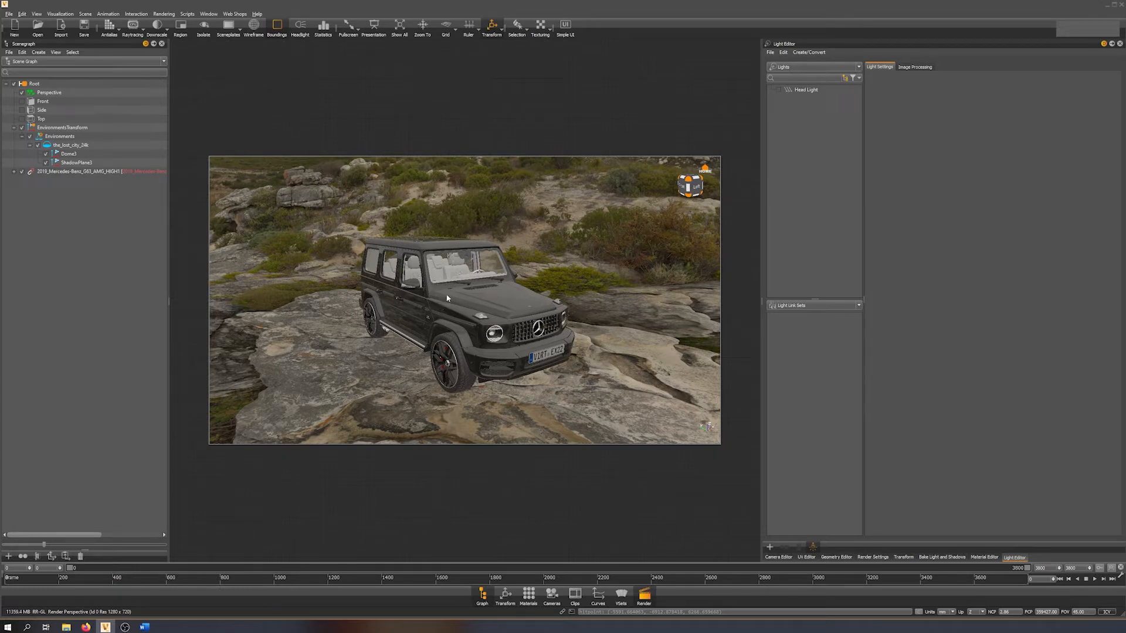
left_click_drag(421, 307, 446, 260)
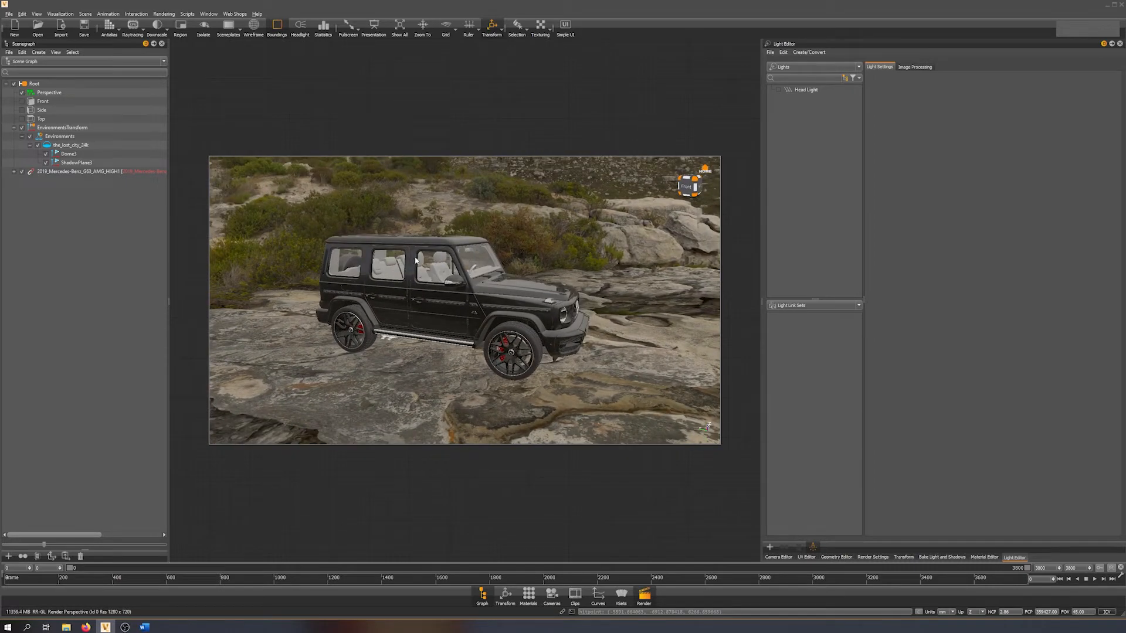
left_click_drag(467, 273, 212, 312)
left_click_drag(417, 269, 744, 302)
middle_click_drag(528, 232, 494, 256)
left_click_drag(495, 259, 497, 299)
left_click_drag(452, 340, 590, 347)
left_click_drag(515, 349, 1042, 365)
Create a spot light and take its position from the camera, looking down at the car from a raised side view.
right_click_drag(588, 384, 498, 330)
middle_click_drag(498, 330, 512, 310)
left_click_drag(511, 311, 511, 337)
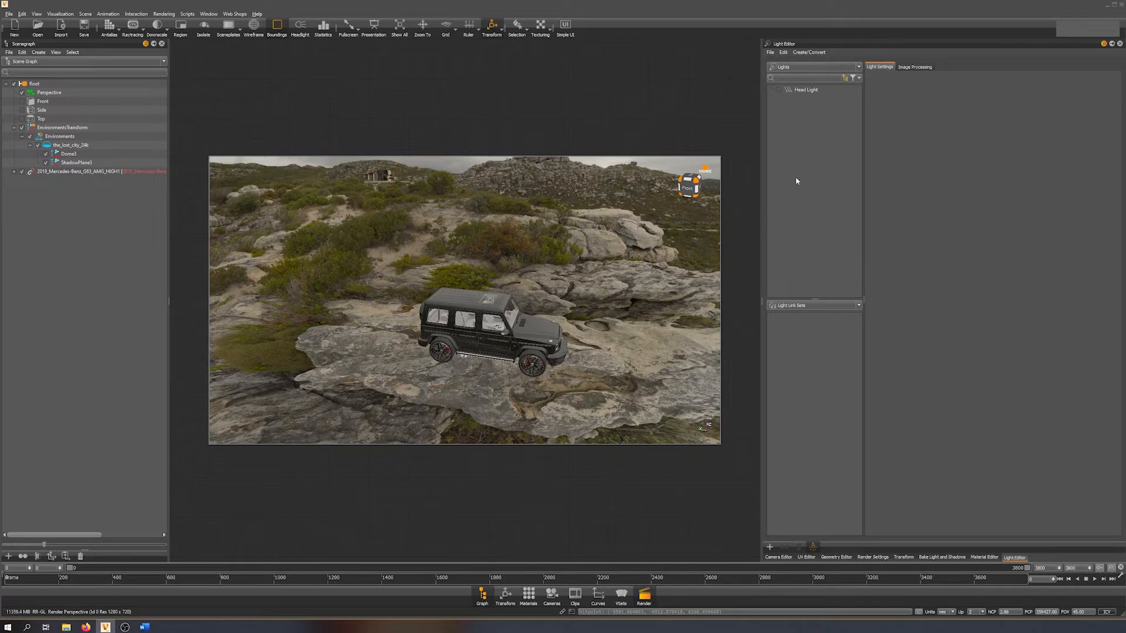
right_click(797, 133)
mouse_move(874, 138)
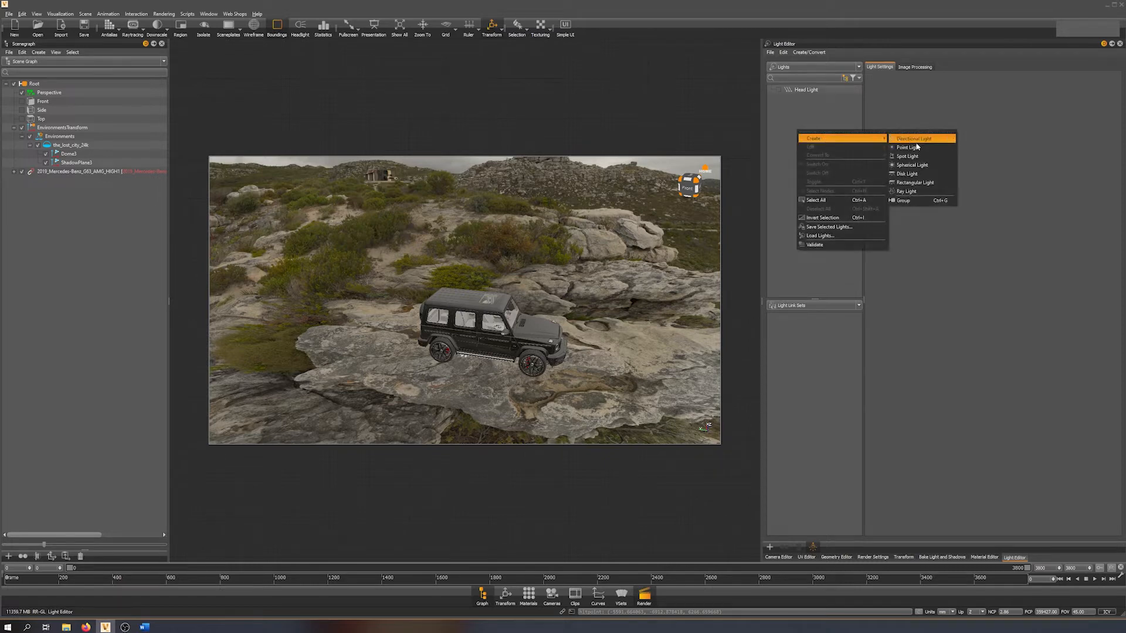
left_click(923, 156)
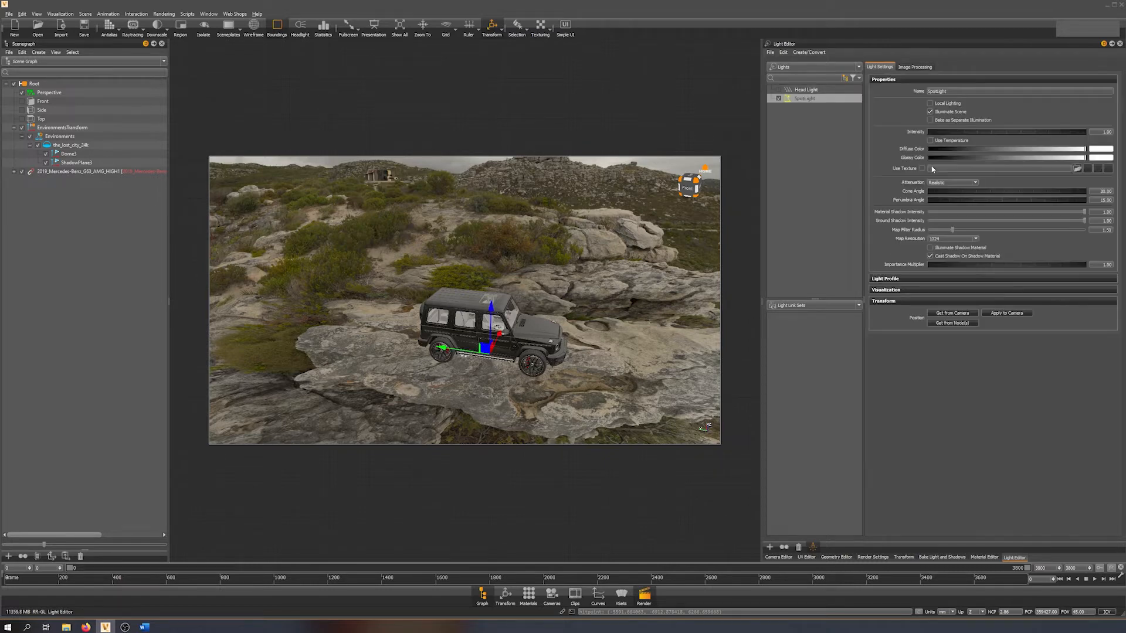
left_click(891, 303)
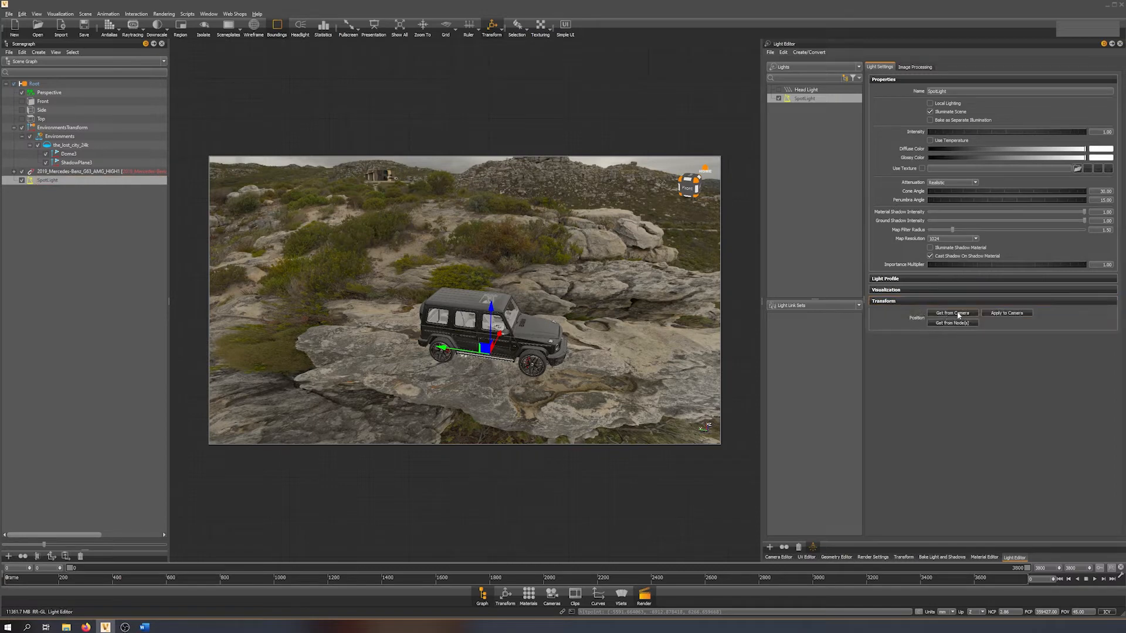
left_click(956, 314)
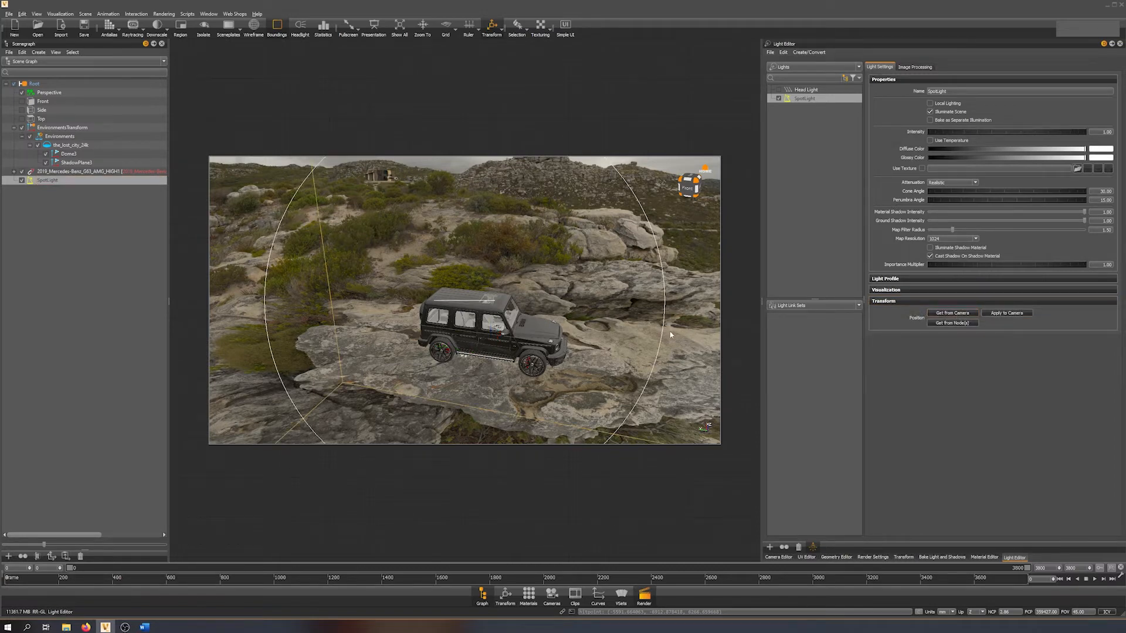
Turn off Cast Shadow On Shadow Material for the spot light after viewing its shadow behind the car.
left_click_drag(666, 330, 153, 276)
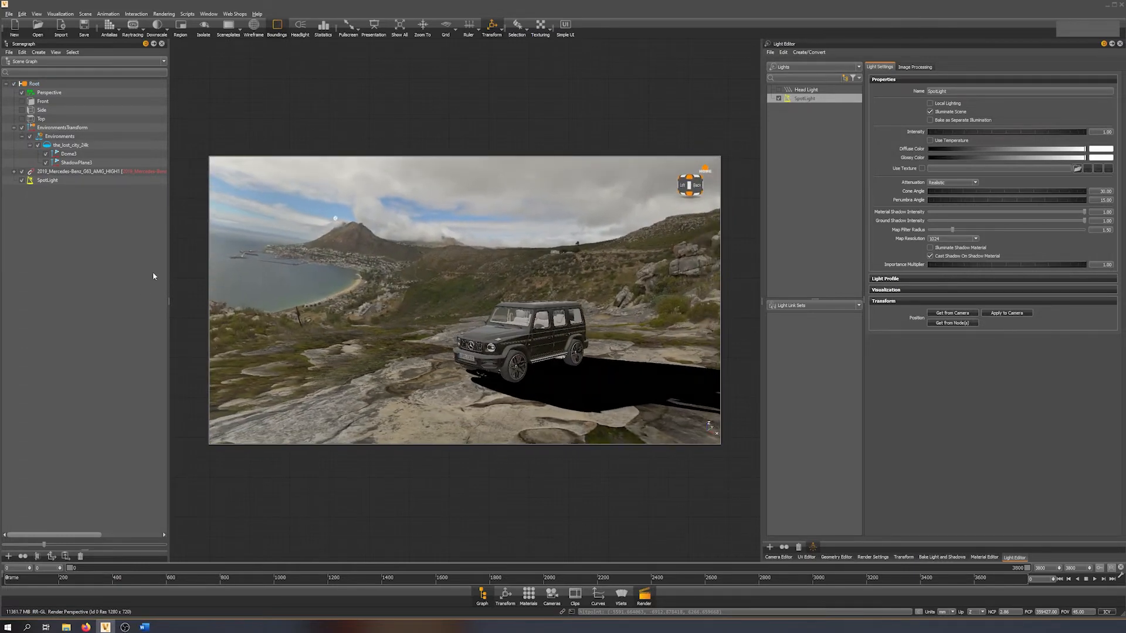
left_click_drag(427, 361, 633, 374)
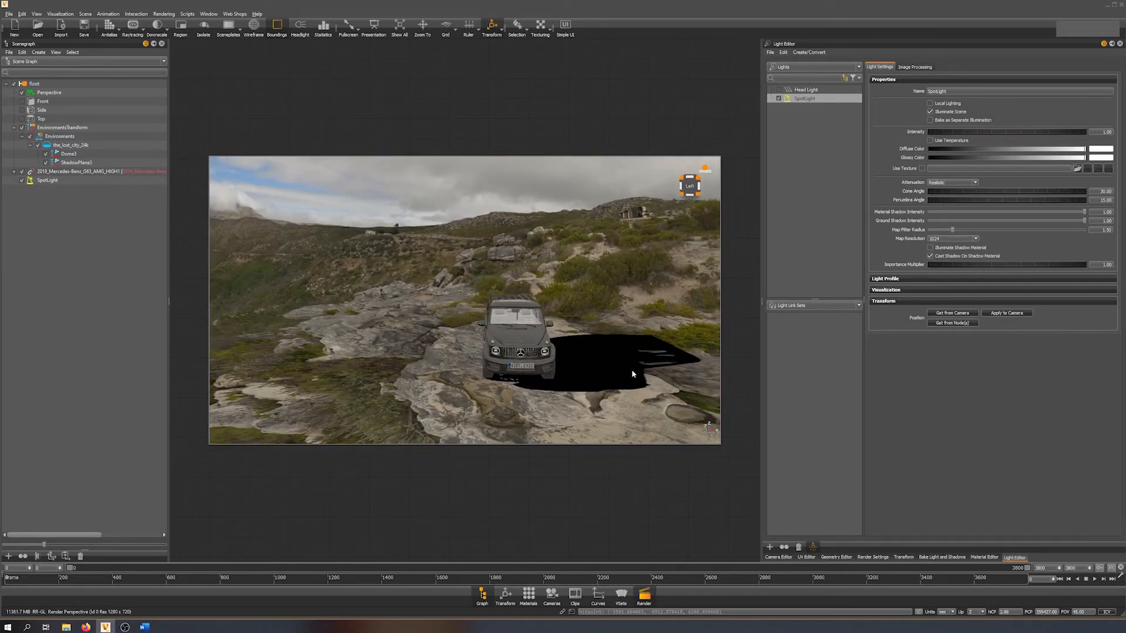
left_click(952, 258)
right_click_drag(551, 334, 558, 385)
middle_click_drag(558, 385, 530, 329)
left_click_drag(530, 330, 615, 343)
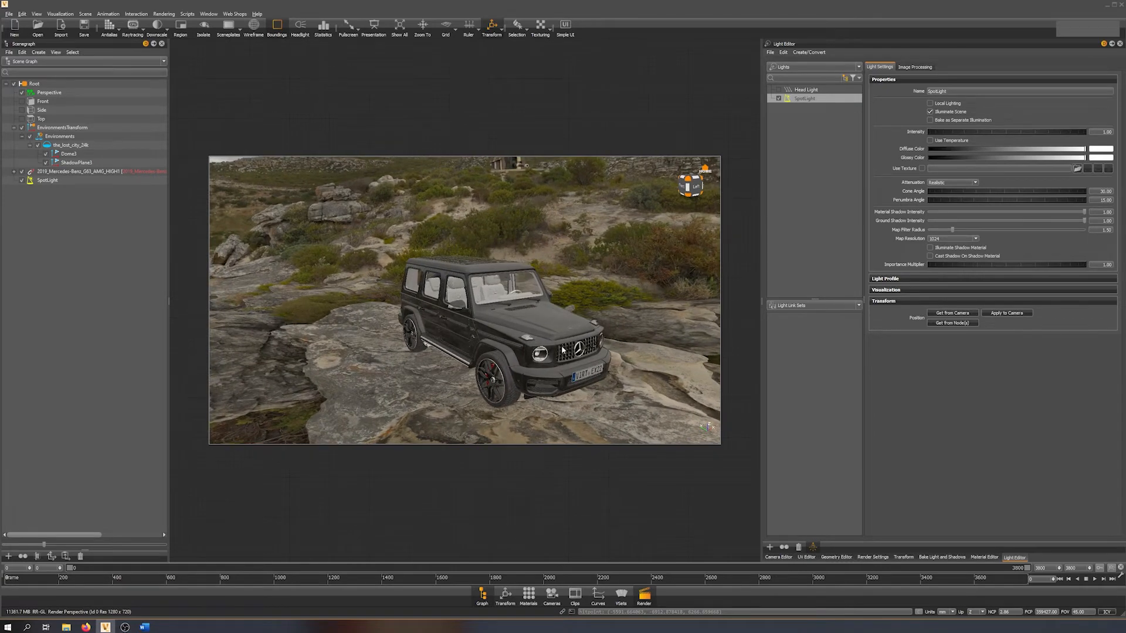
Set the spot light's intensity to 100.
double_click(1105, 132)
type("1")
key("Return")
Give the spot light a pale warm yellow diffuse color with a hue of about 43, and copy it to the glossy color.
left_click(1100, 149)
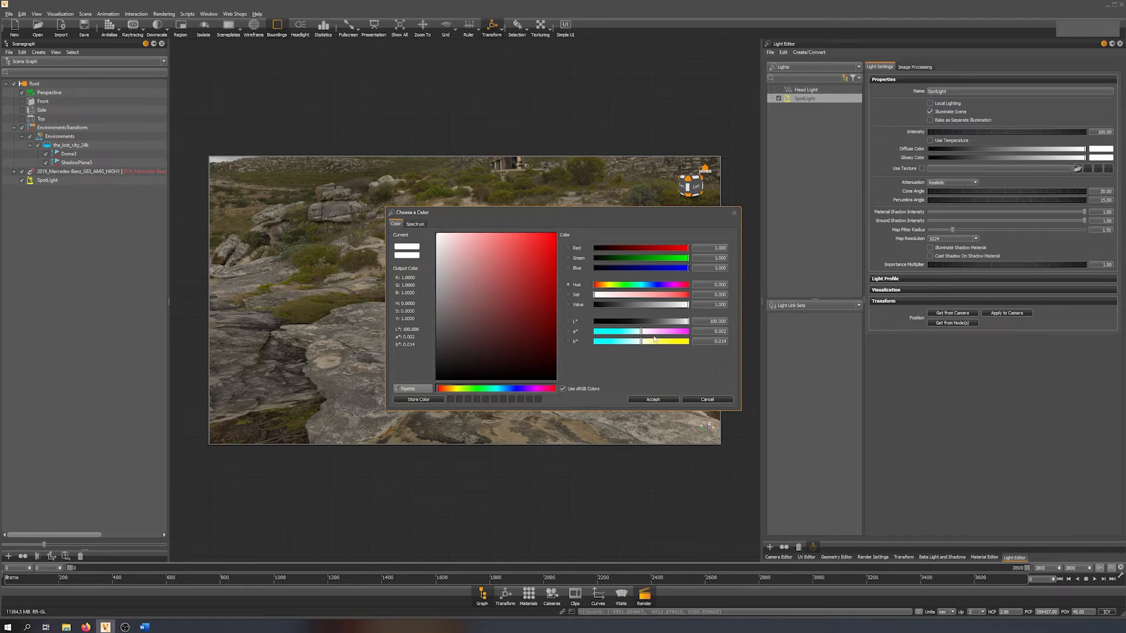
left_click_drag(464, 388, 452, 393)
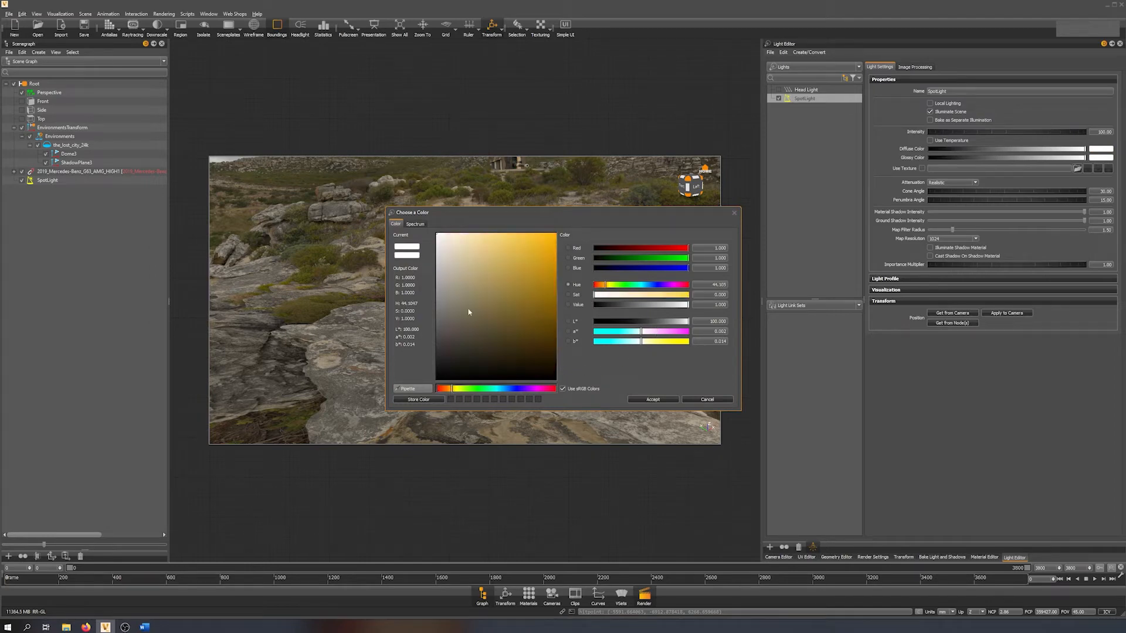
left_click(456, 235)
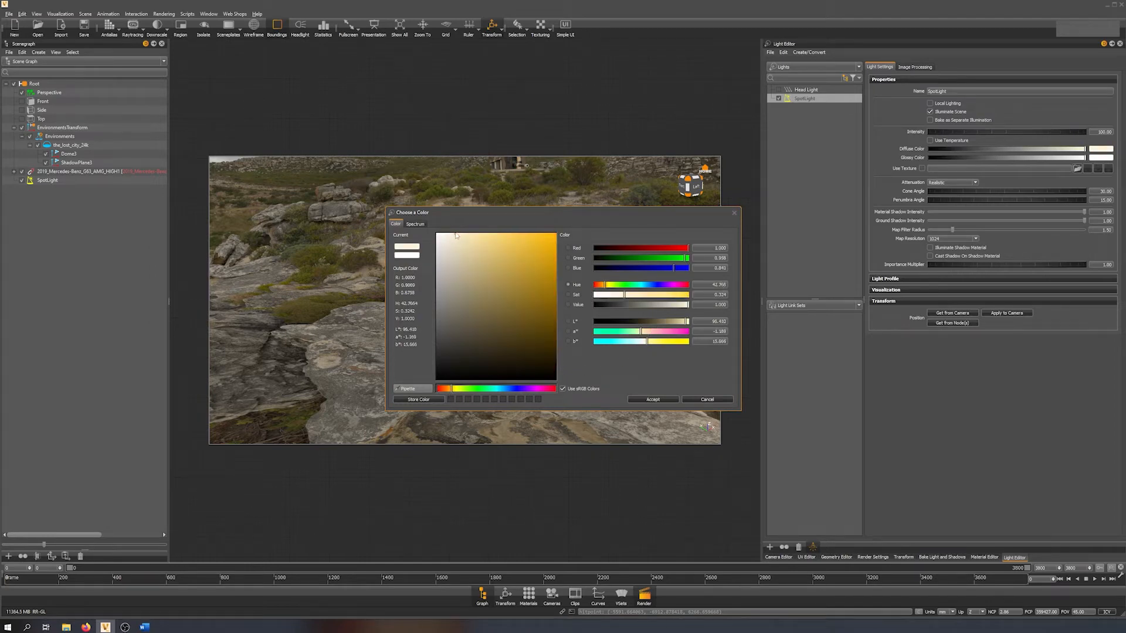
left_click(652, 400)
left_click_drag(1105, 151, 1104, 158)
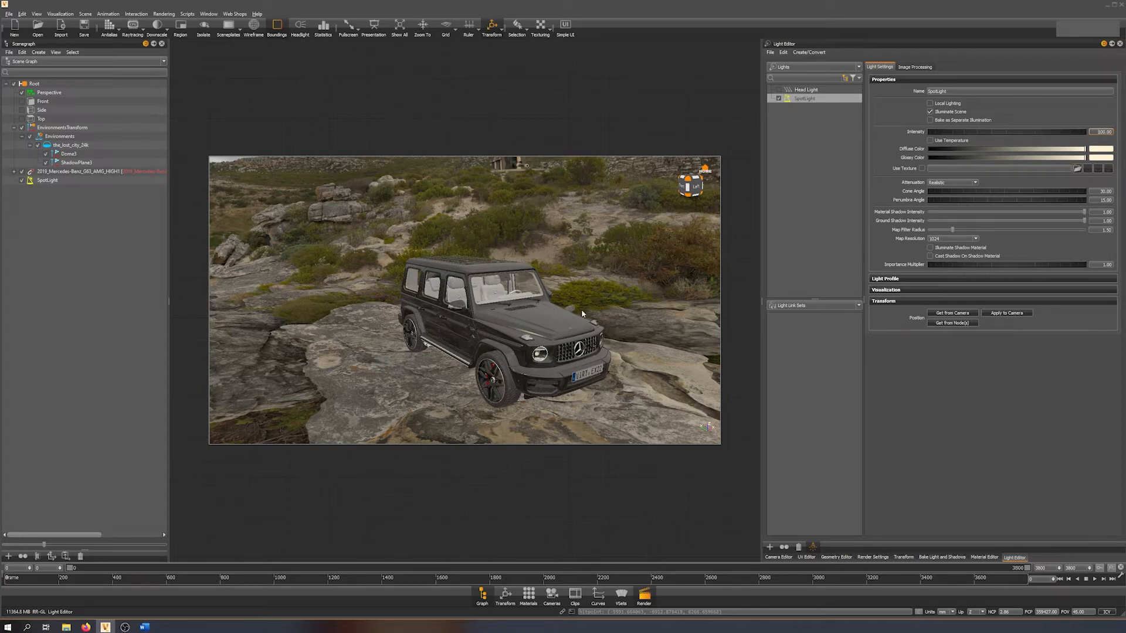
Open the Bake Light and Shadows settings and look through the list of available modules.
left_click(941, 558)
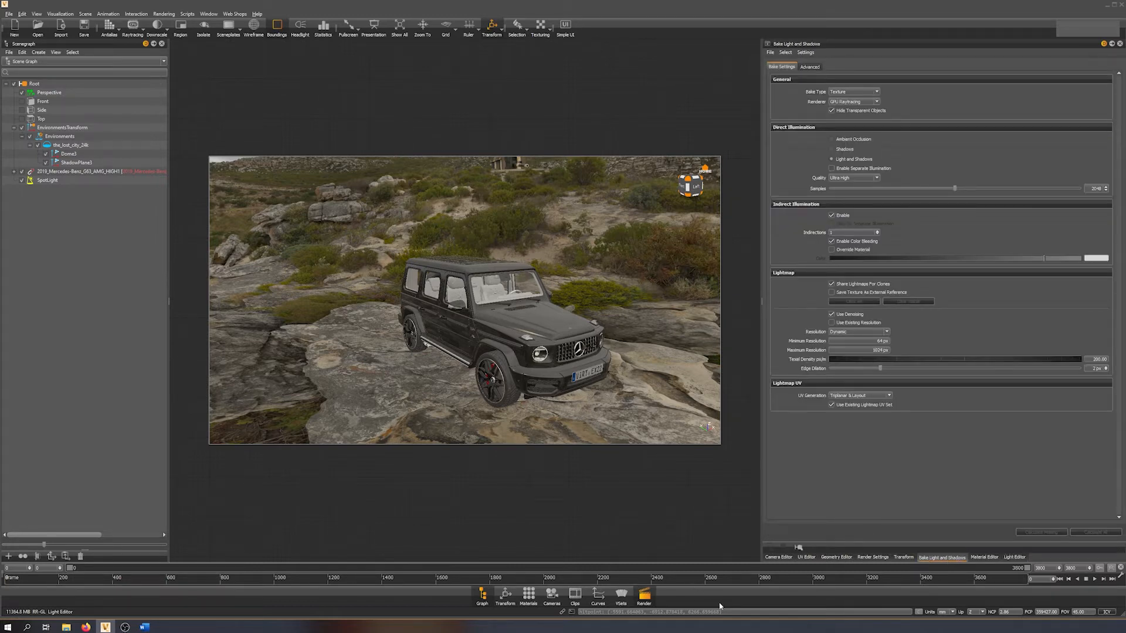
right_click(438, 598)
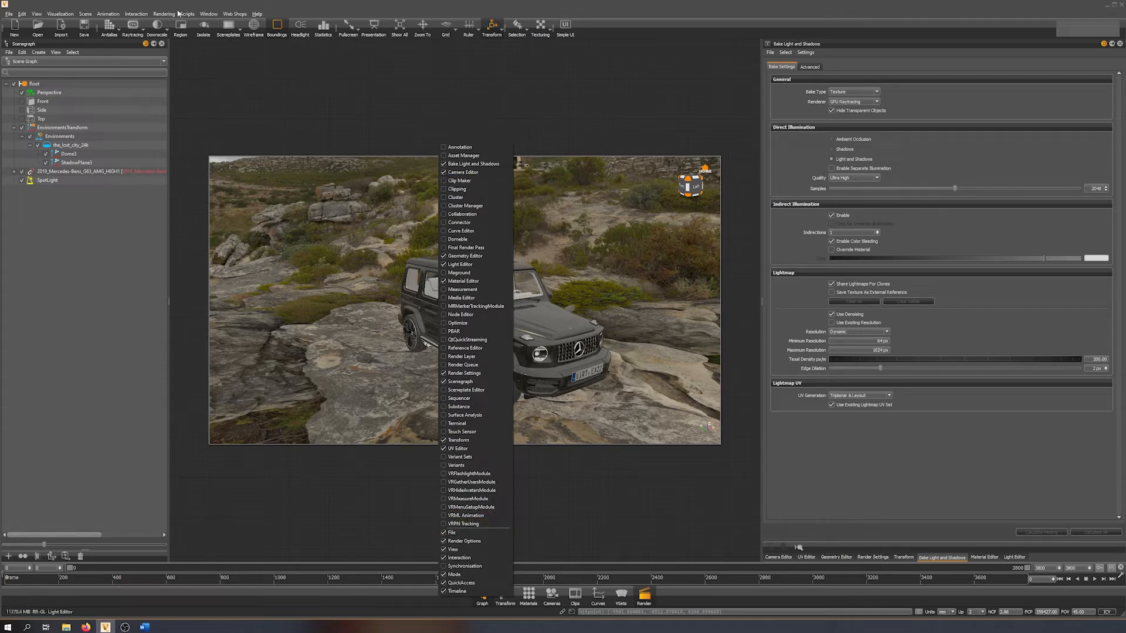
left_click(136, 13)
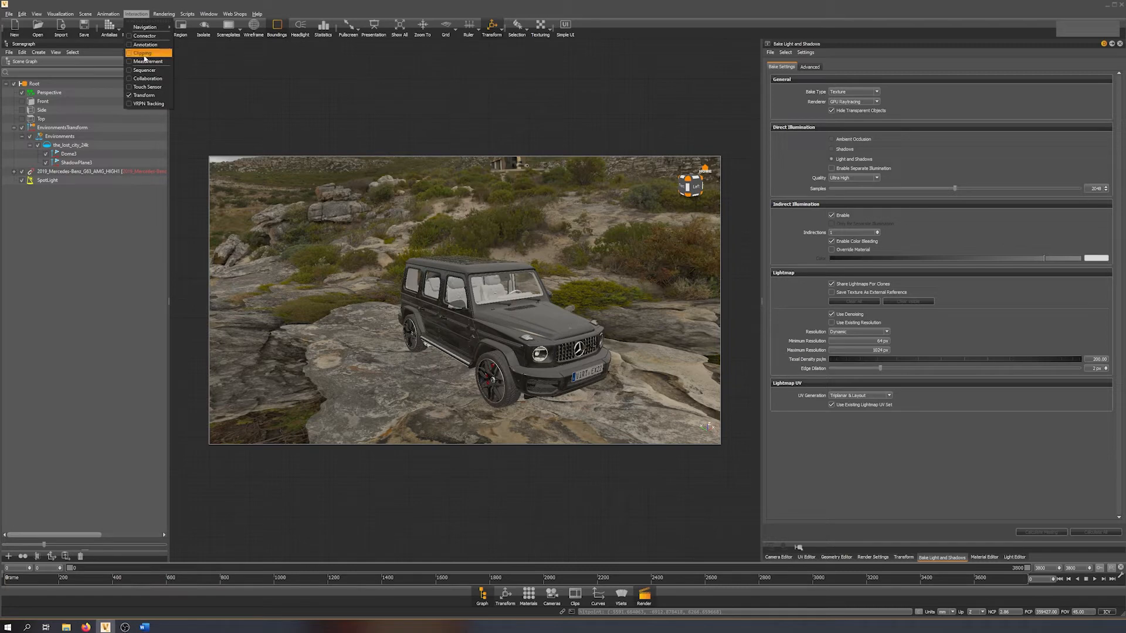
right_click(437, 596)
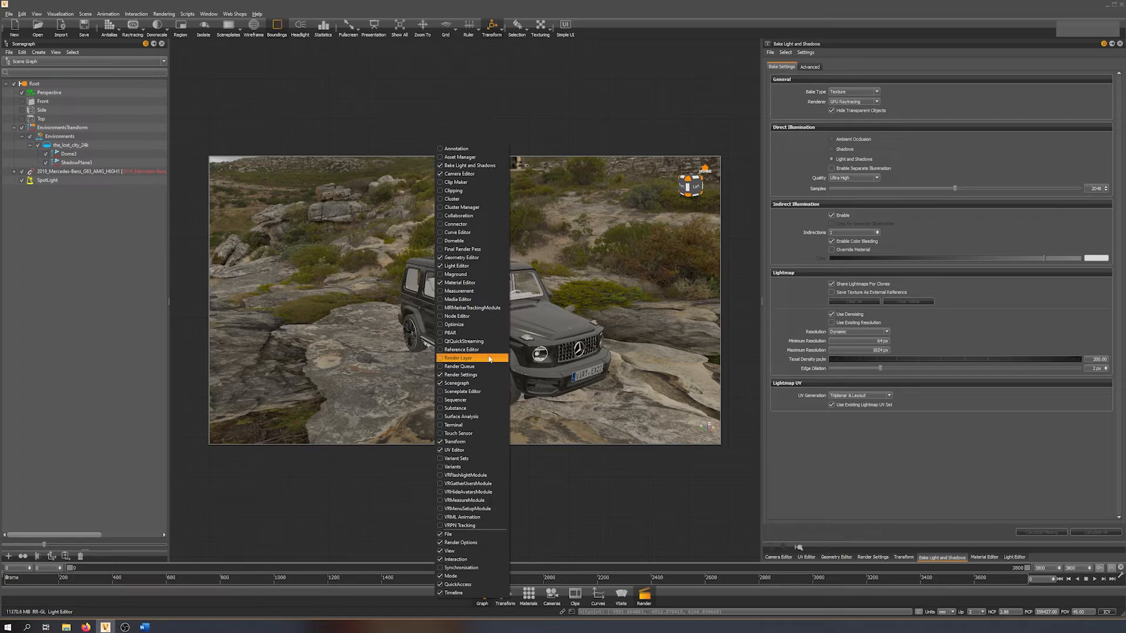
left_click(725, 478)
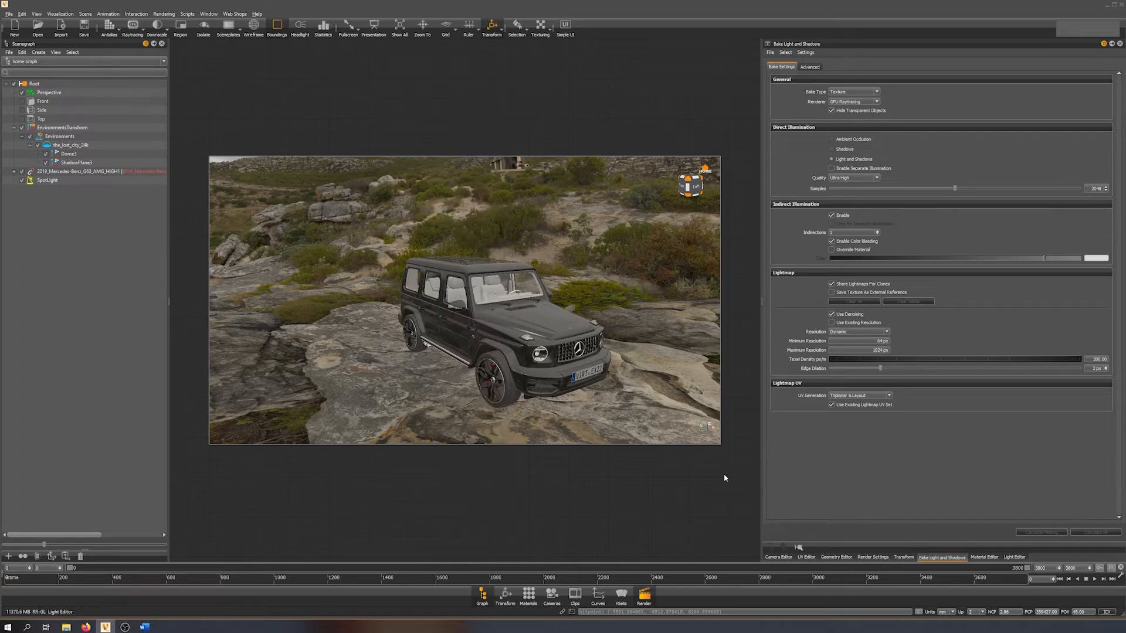
Try the Vertex bake type with Ambient Occlusion as direct illumination.
left_click(853, 92)
left_click(848, 100)
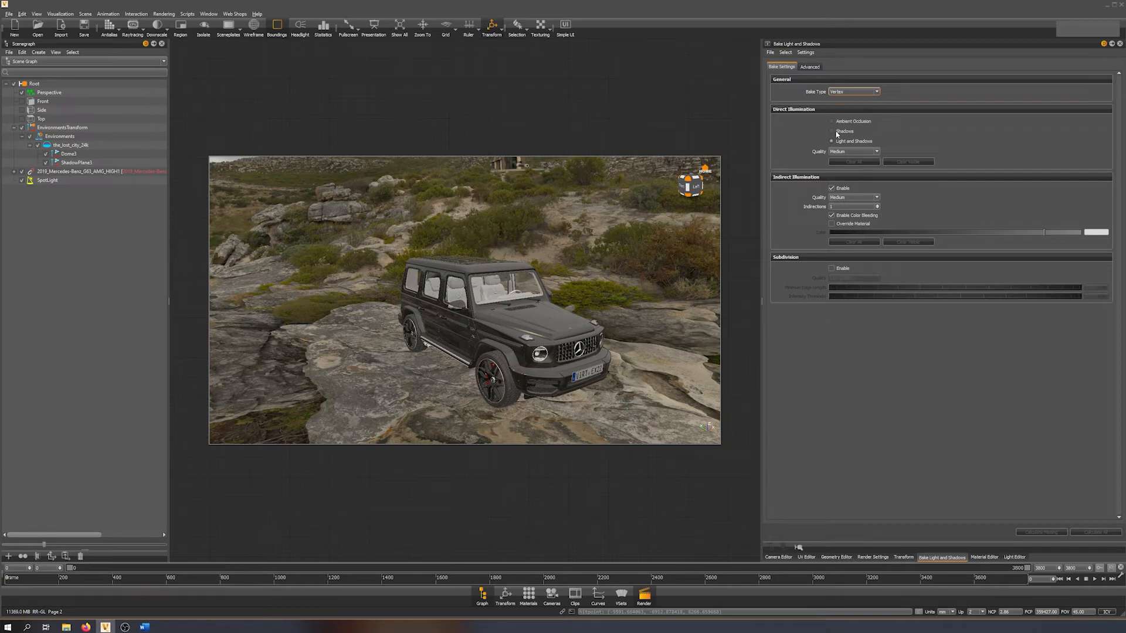
left_click(839, 122)
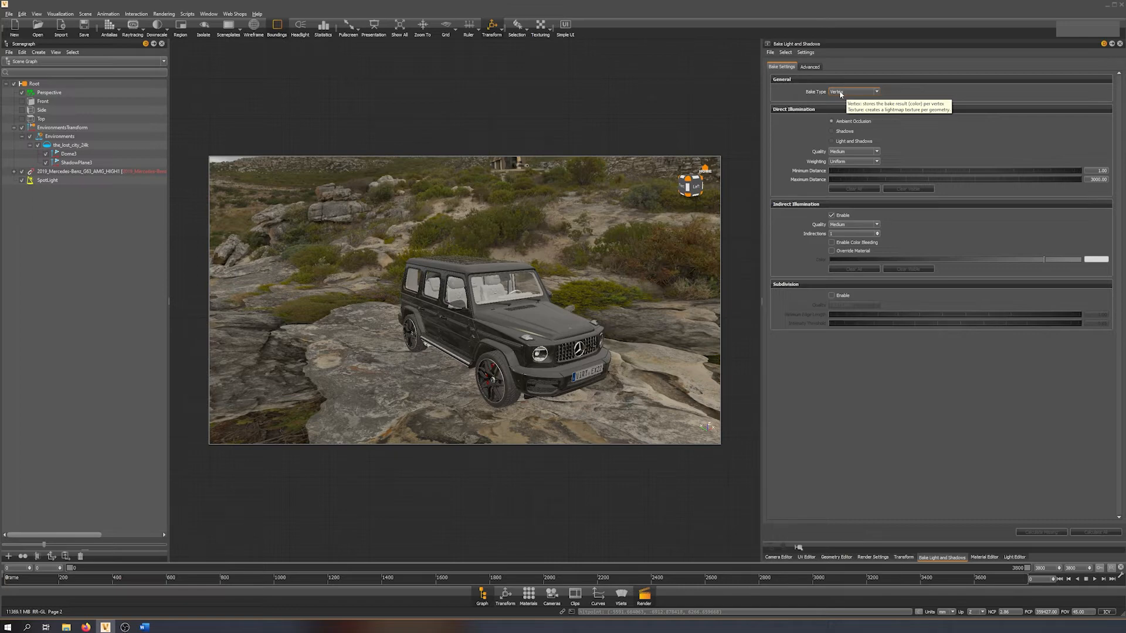
Set the bake type to Texture with the GPU Raytracing renderer and Light and Shadows as direct illumination.
left_click(840, 94)
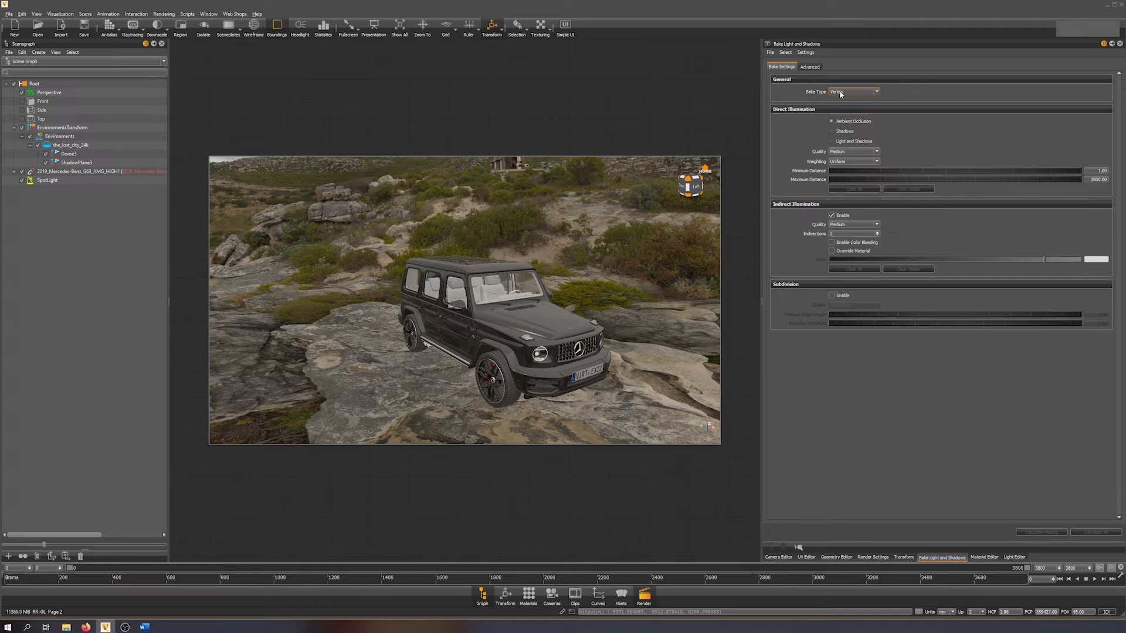
left_click(866, 94)
left_click(851, 107)
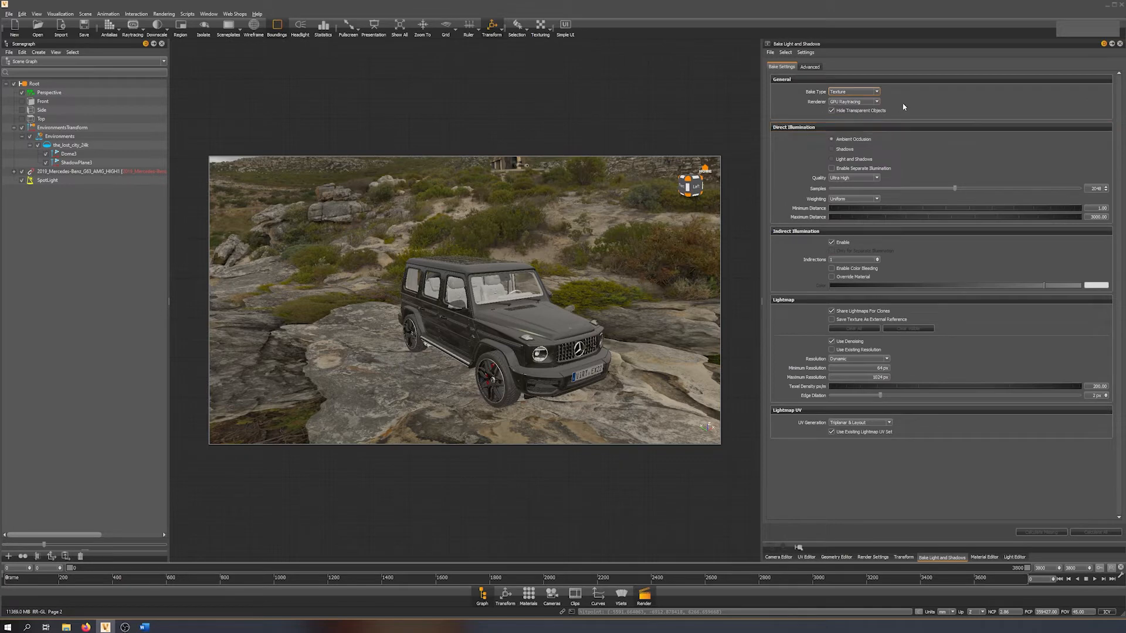
left_click(848, 104)
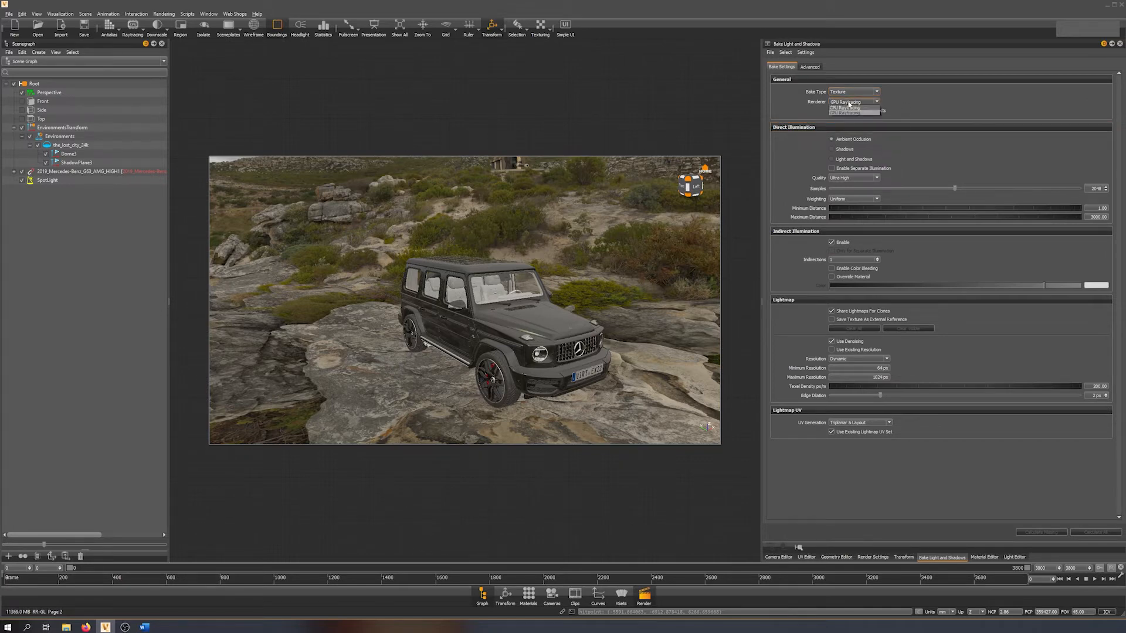
left_click(852, 114)
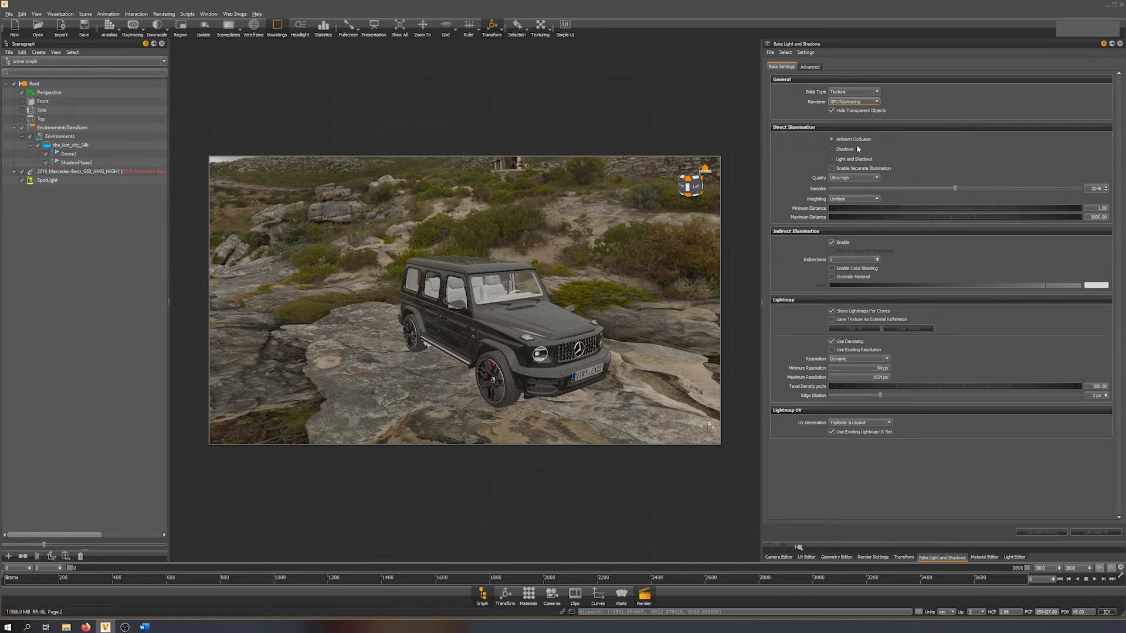
left_click(842, 160)
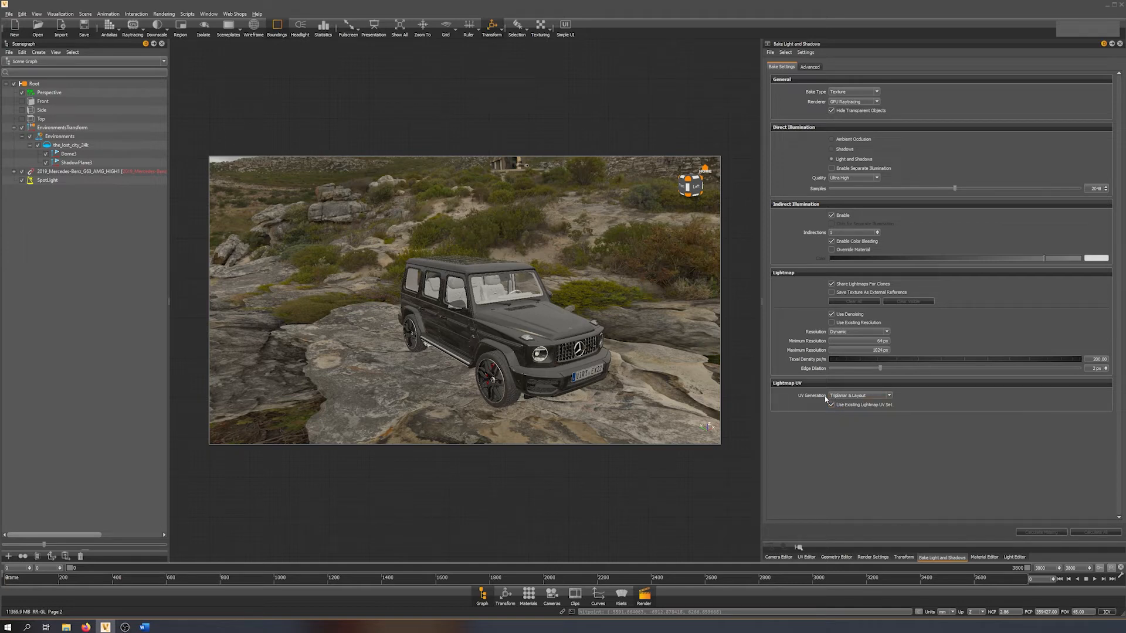
Select the whole G63 car model, show it in wireframe and calculate light and shadows for all of its geometry.
left_click(855, 396)
middle_click_drag(514, 343, 518, 315)
left_click_drag(523, 314, 459, 303)
left_click(78, 172)
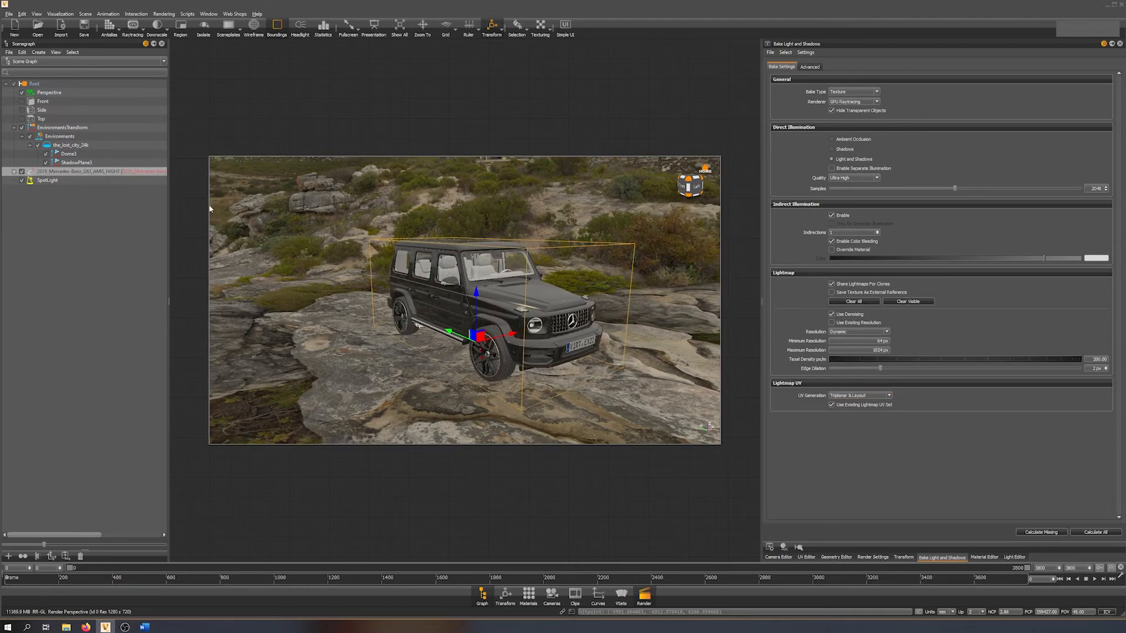
left_click(253, 26)
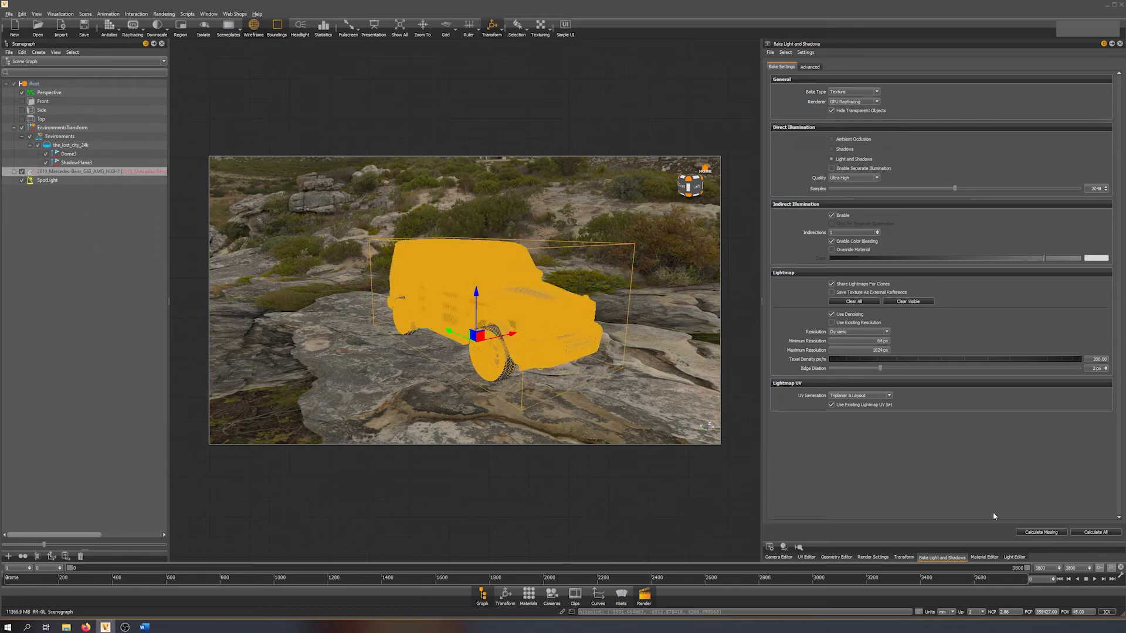
left_click(1096, 533)
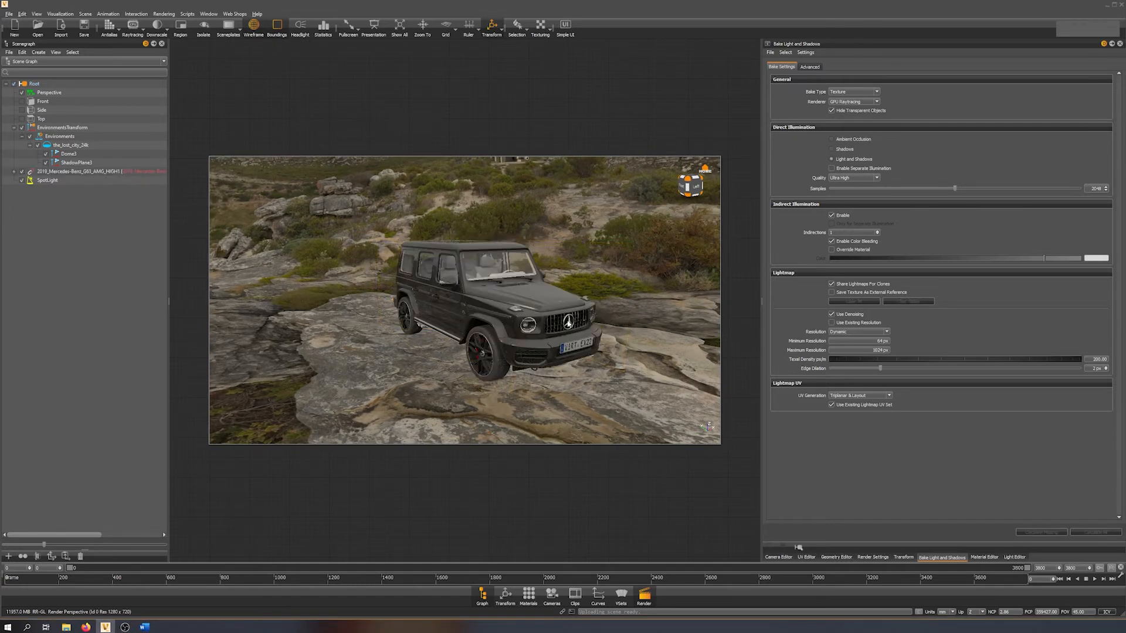
Inspect the baked lighting on the car's body, wheels and interior from side and front three-quarter viewpoints.
left_click_drag(515, 315, 457, 284)
right_click_drag(459, 264, 452, 294)
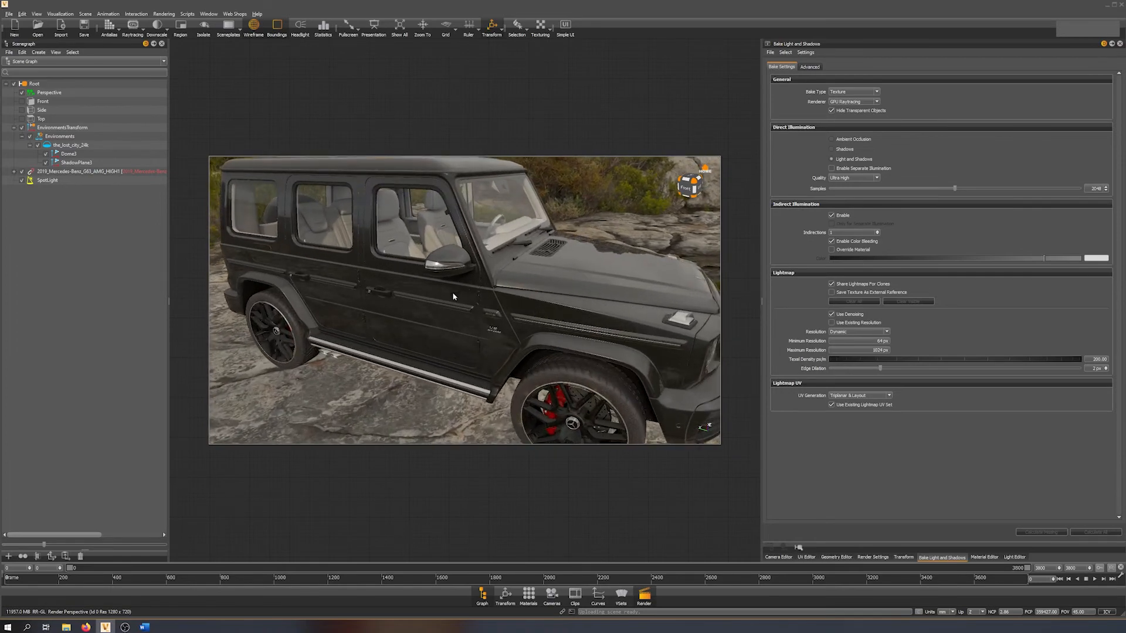
middle_click_drag(481, 292, 517, 320)
left_click_drag(505, 261, 550, 255)
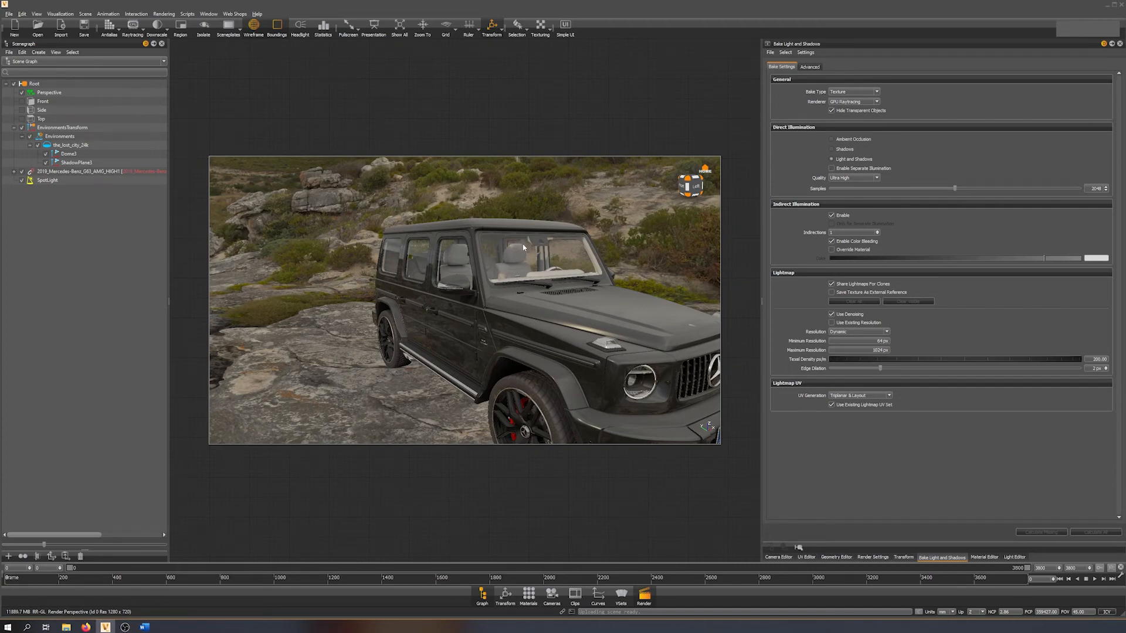
left_click_drag(525, 276, 364, 262)
scroll(558, 316, "down", 4)
left_click_drag(484, 305, 550, 306)
middle_click_drag(551, 306, 536, 285)
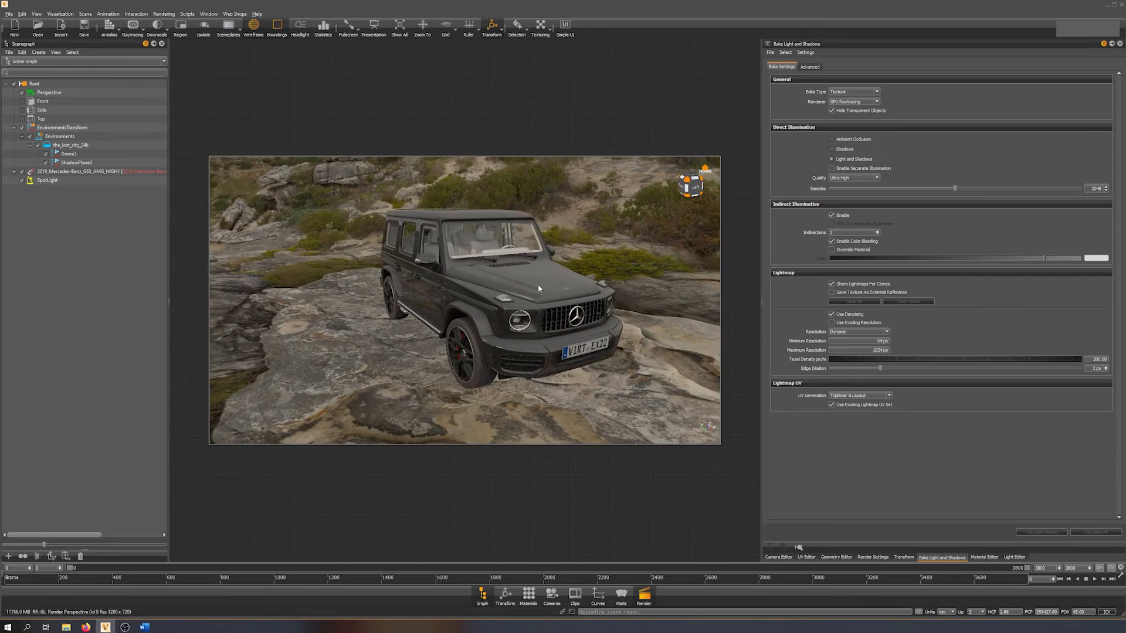
Calculate light and shadows for the shadow plane beneath the car and clear the selection.
left_click_drag(552, 298, 424, 351)
left_click(434, 359)
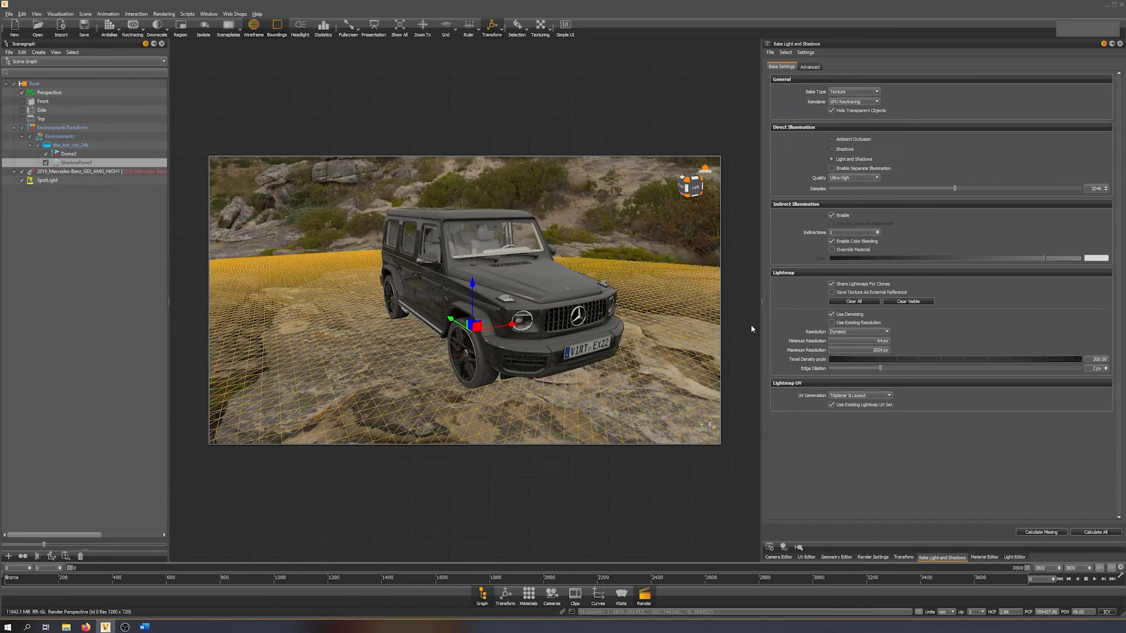
left_click(1102, 534)
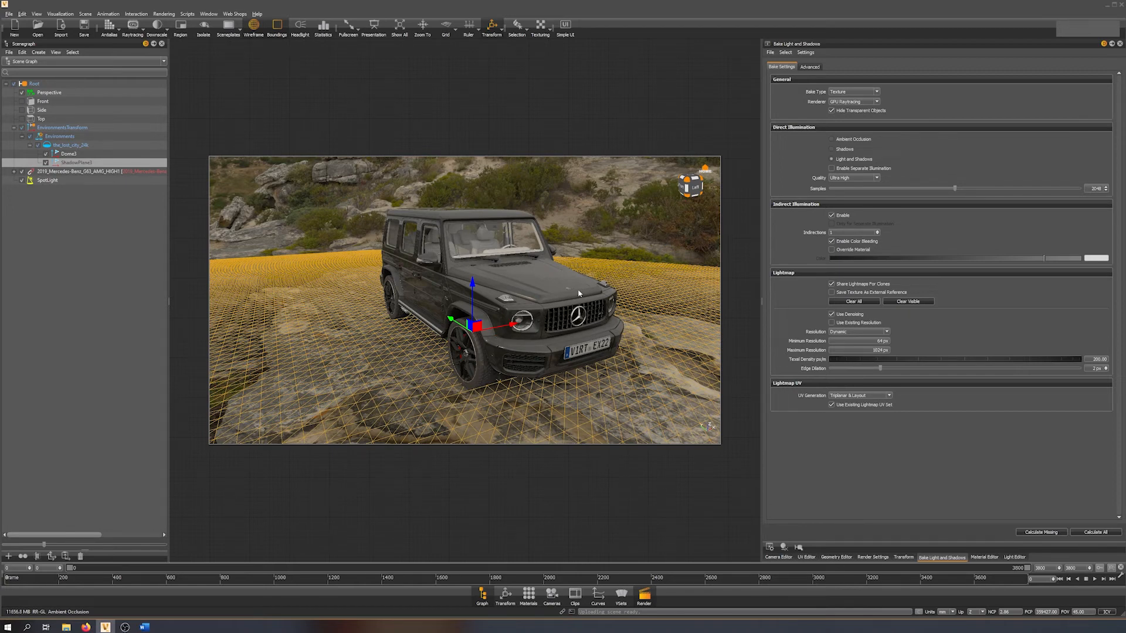
left_click(588, 274, "shift")
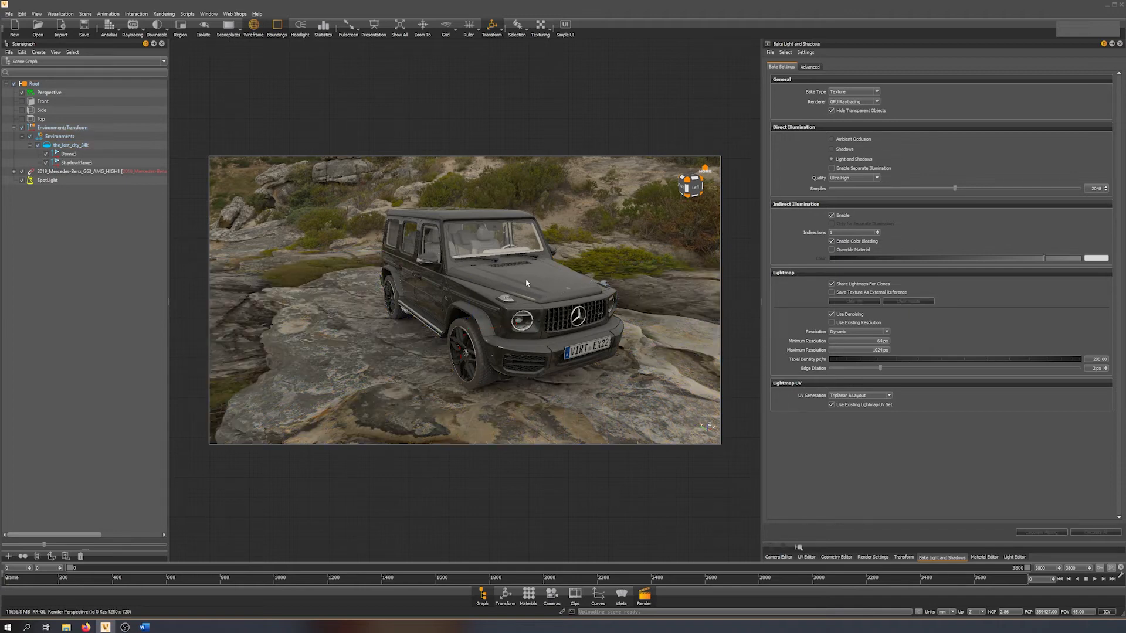
Examine the baked ground shadow from above and switch off the spot light in the scene.
left_click_drag(494, 294, 487, 221)
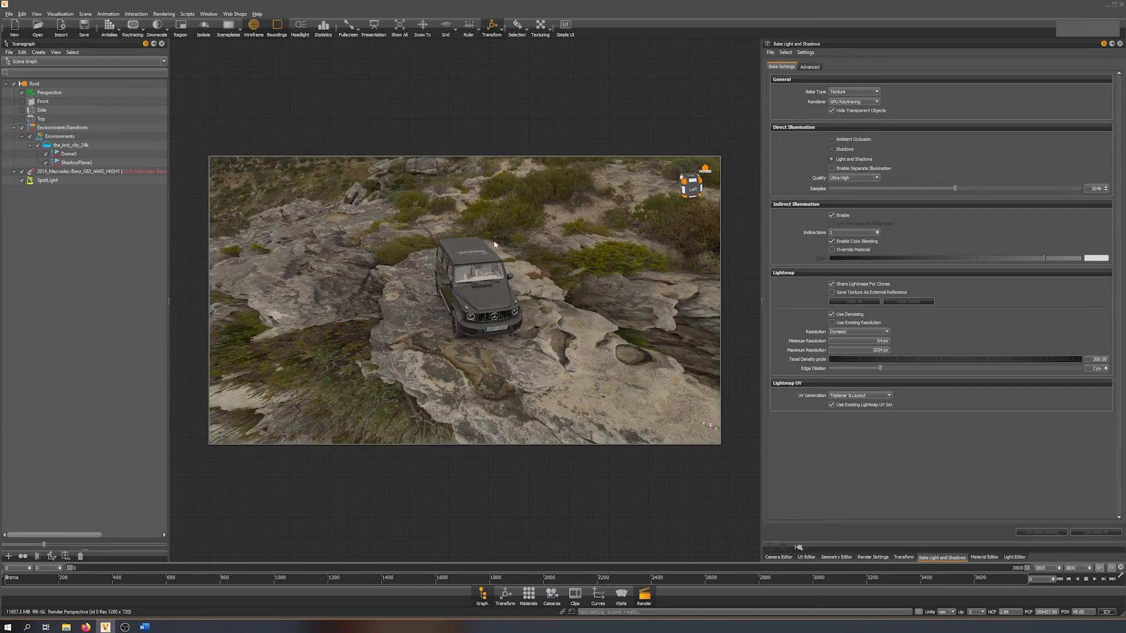
right_click_drag(414, 351, 490, 346)
left_click_drag(490, 346, 531, 289)
left_click(21, 180)
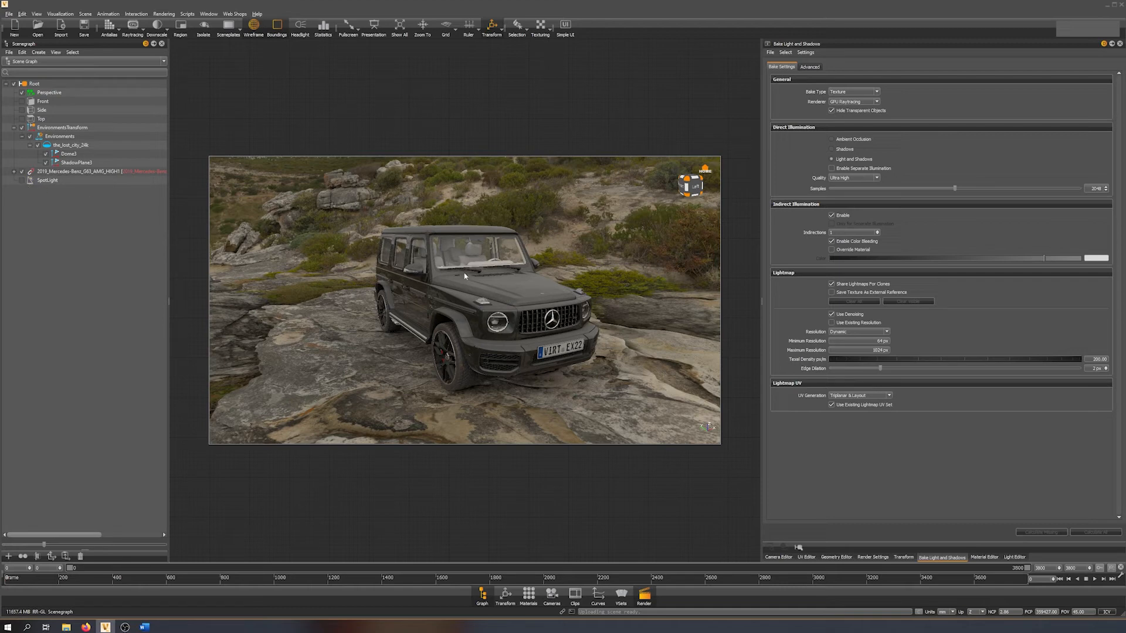
left_click_drag(480, 318, 454, 306)
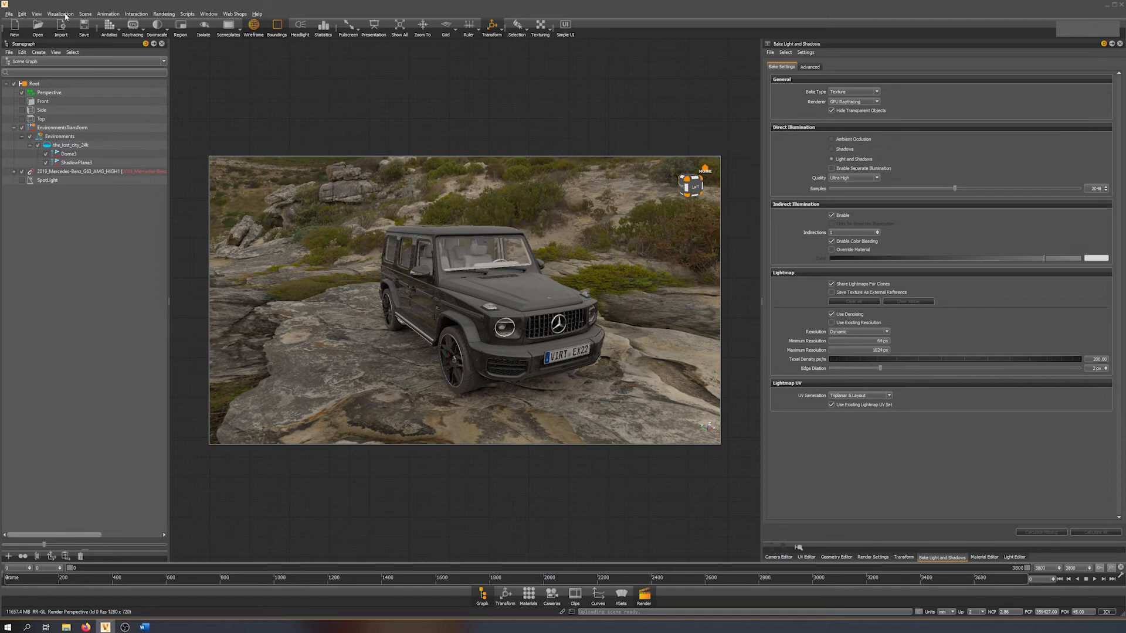
Switch to Precomputed Illumination Rendering and examine the baked result around the car up to the rear side window.
left_click(66, 15)
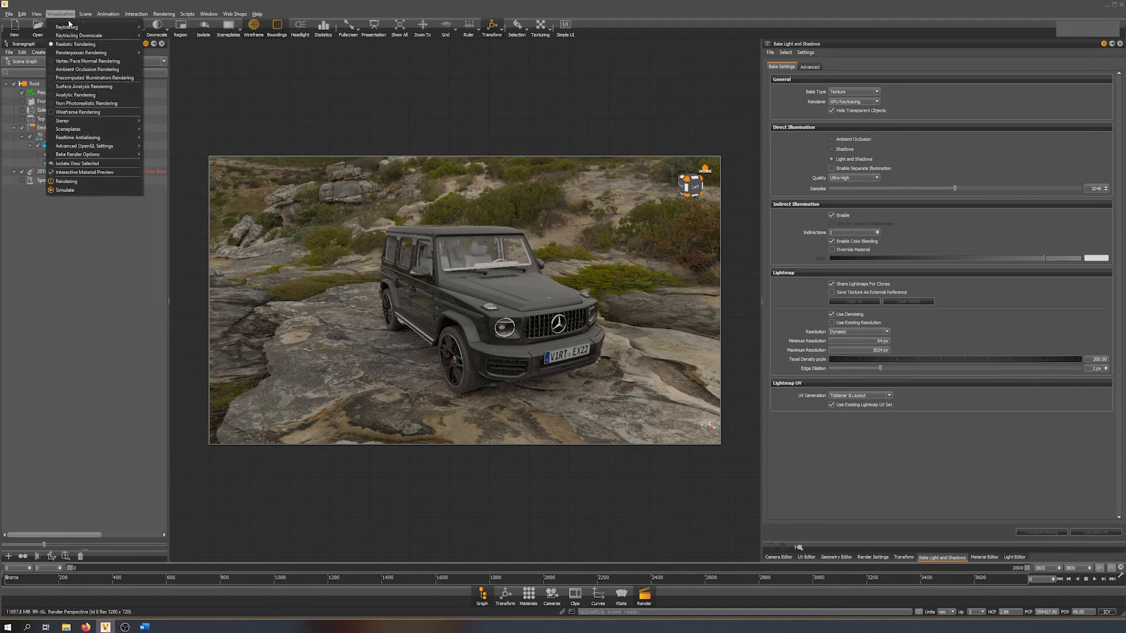
left_click(87, 78)
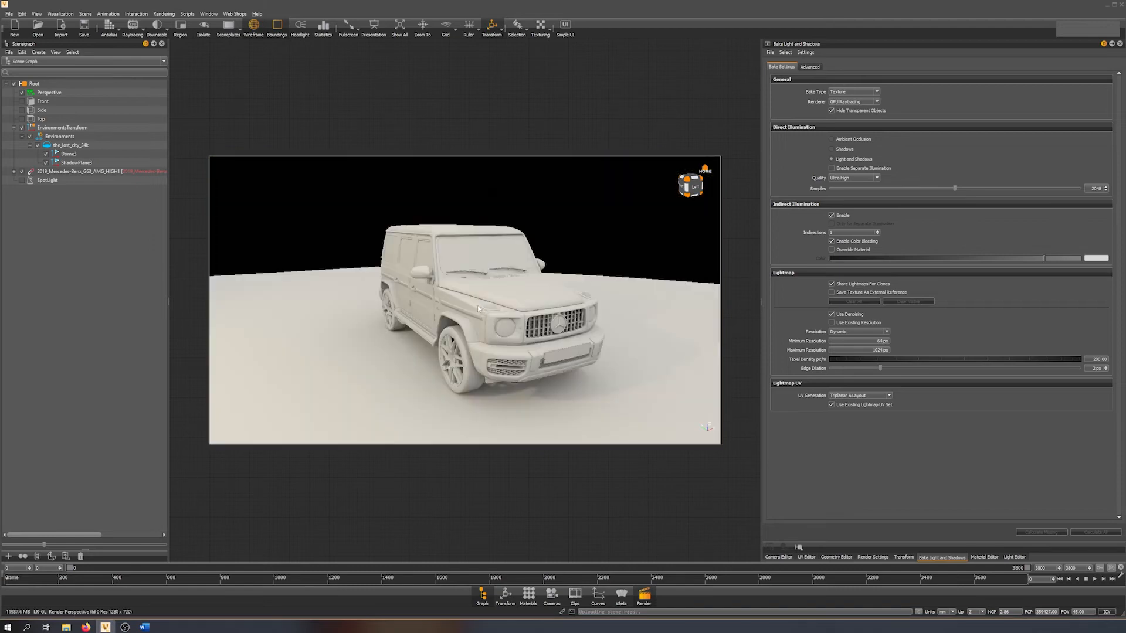
left_click_drag(398, 279, 262, 297)
middle_click_drag(539, 300, 490, 294)
scroll(493, 300, "up", 3)
mouse_move(504, 312)
left_mouse_down()
mouse_move(491, 301)
mouse_move(488, 326)
mouse_move(502, 317)
left_mouse_up()
scroll(490, 300, "up", 4)
middle_click_drag(502, 316, 535, 312)
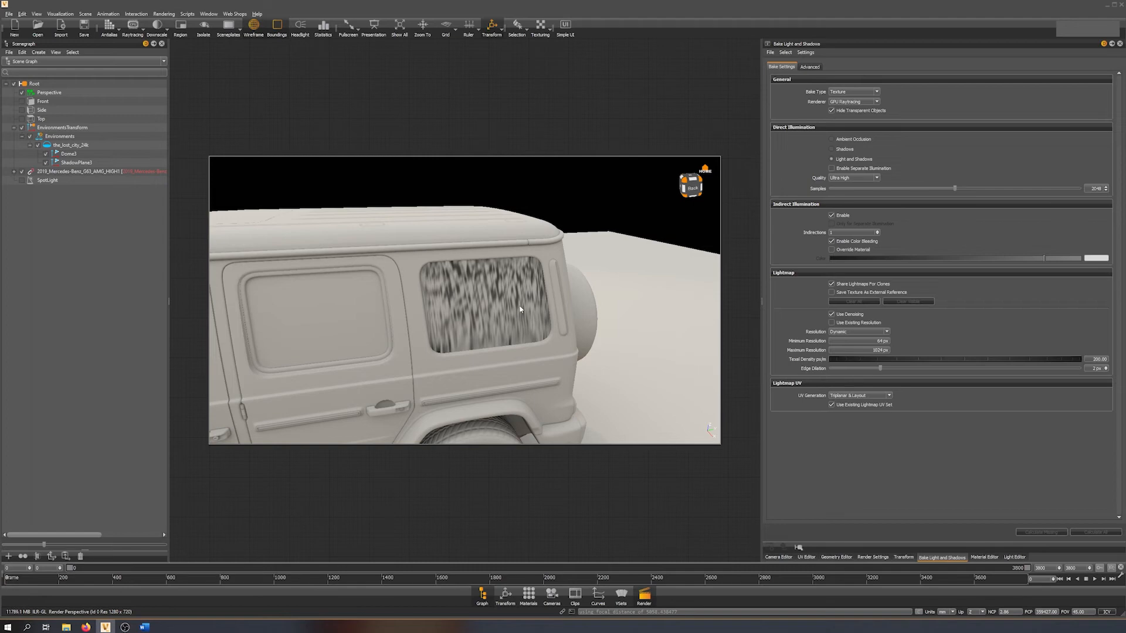
Select the rear side window with the faulty bake and display its lightmap UVs in the UV Editor.
left_click(519, 309)
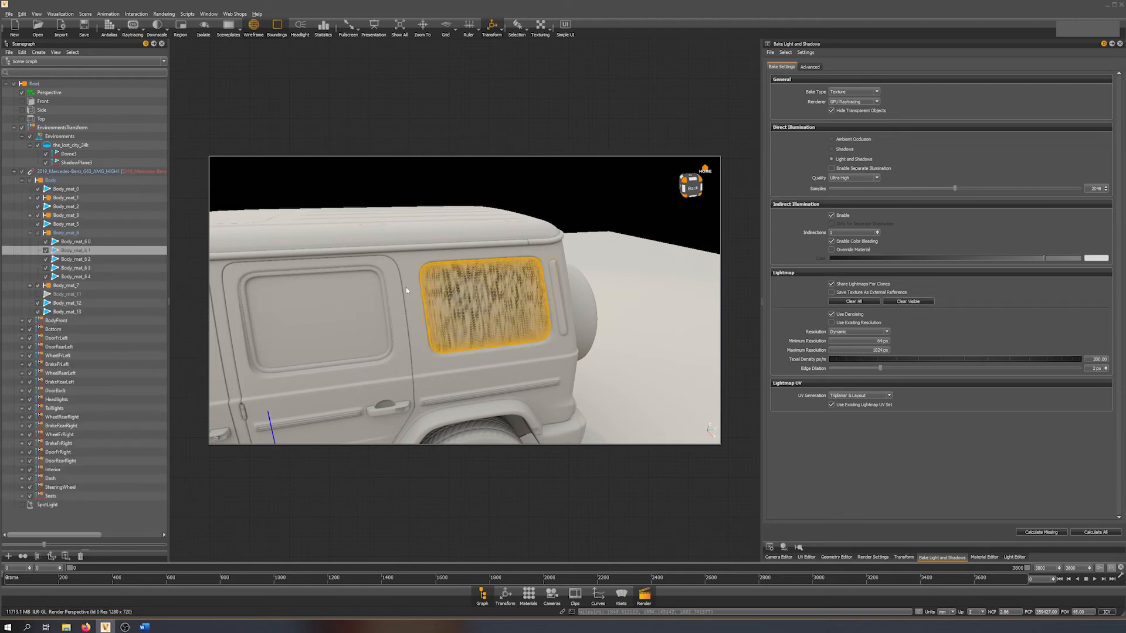
left_click(806, 557)
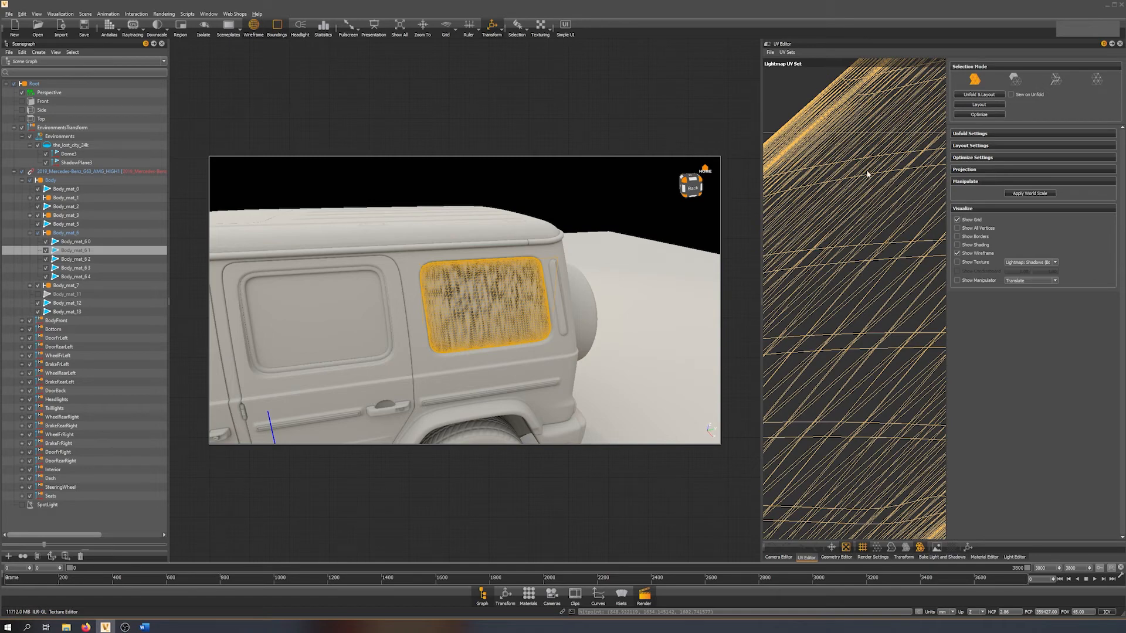
scroll(886, 167, "down", 3)
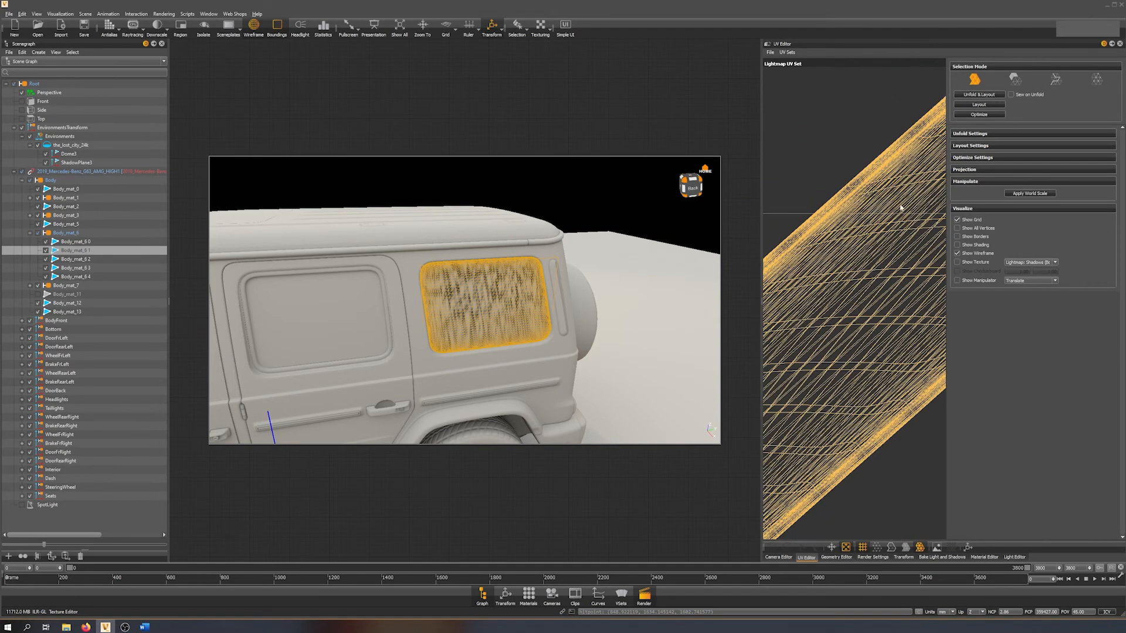
scroll(898, 202, "down", 2)
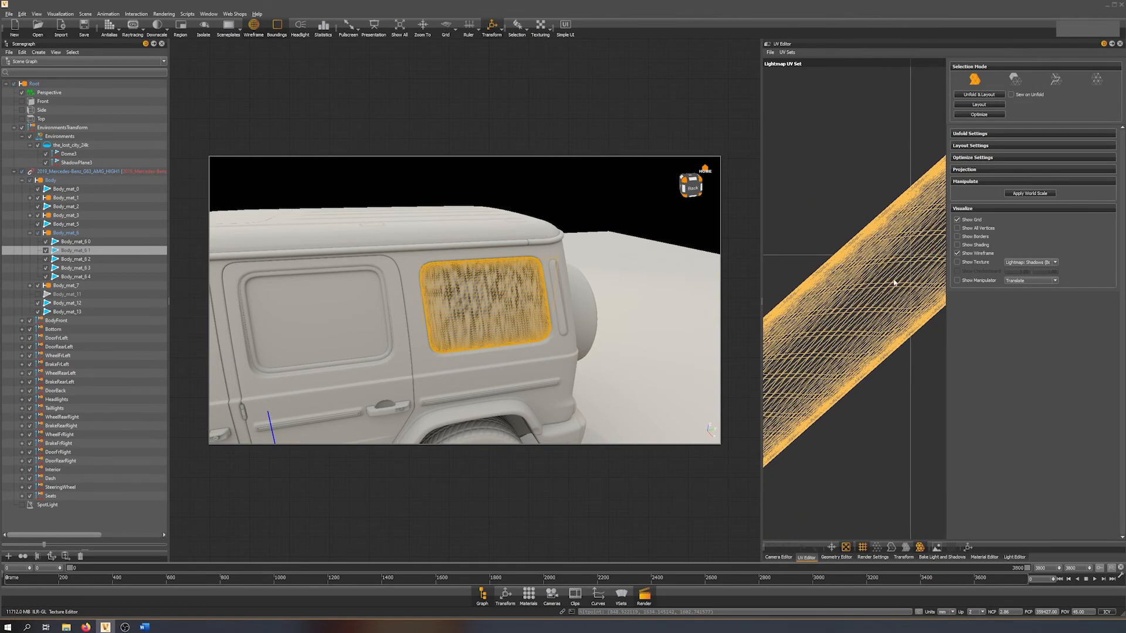
Select the outer border edges of the rear side window's lightmap UVs and cut them.
left_click(1056, 81)
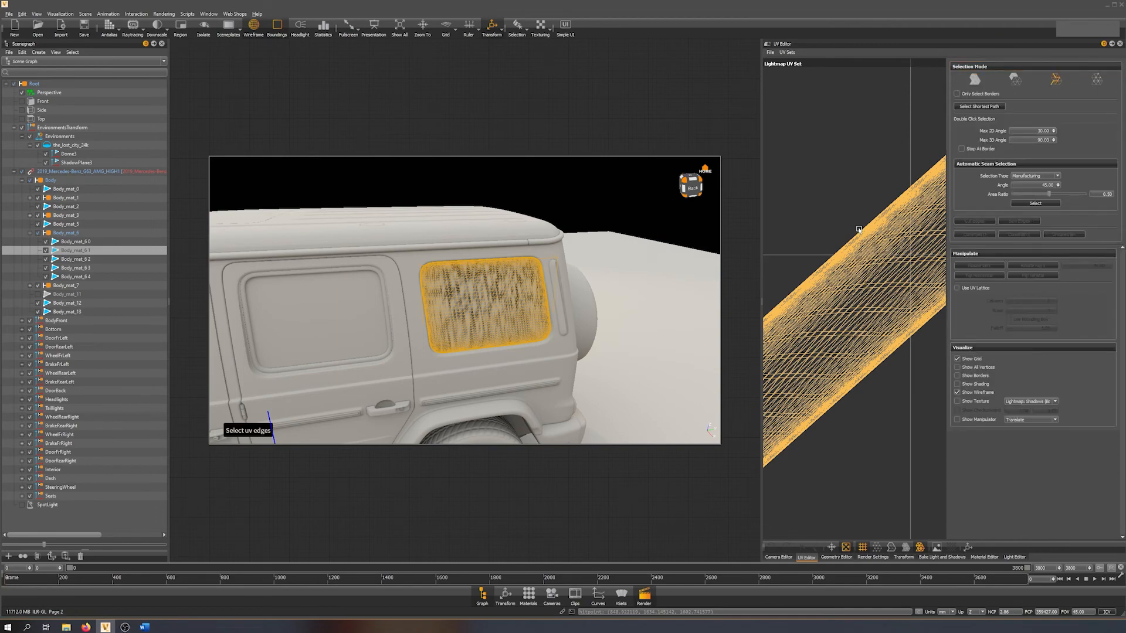
scroll(859, 229, "up", 4)
middle_click_drag(849, 206, 934, 287)
double_click(864, 177)
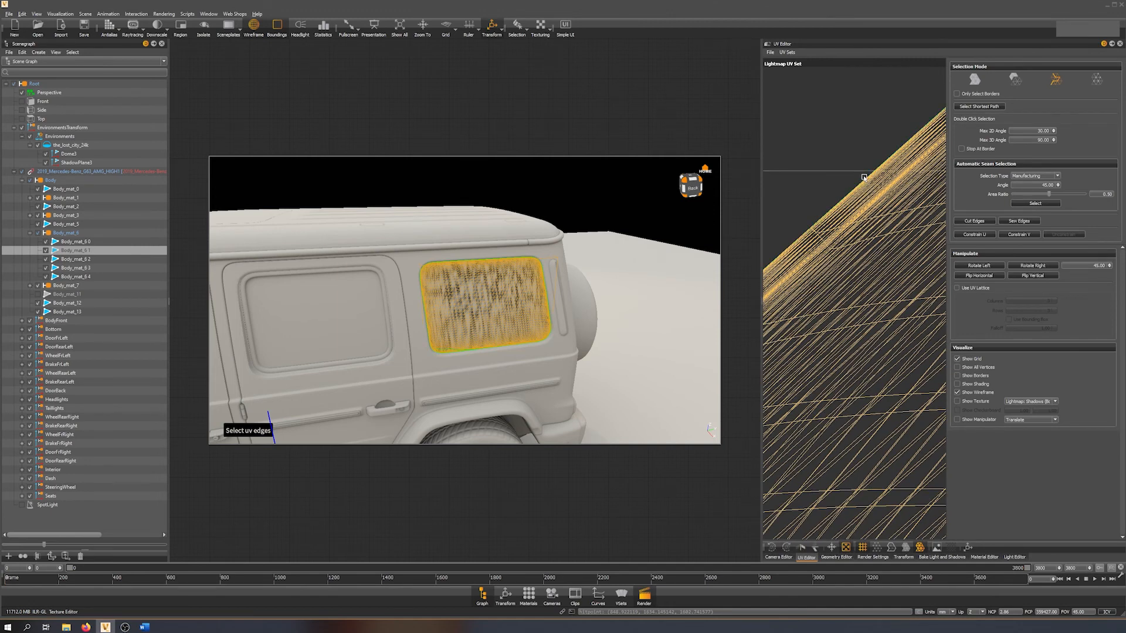
scroll(878, 391, "down", 4)
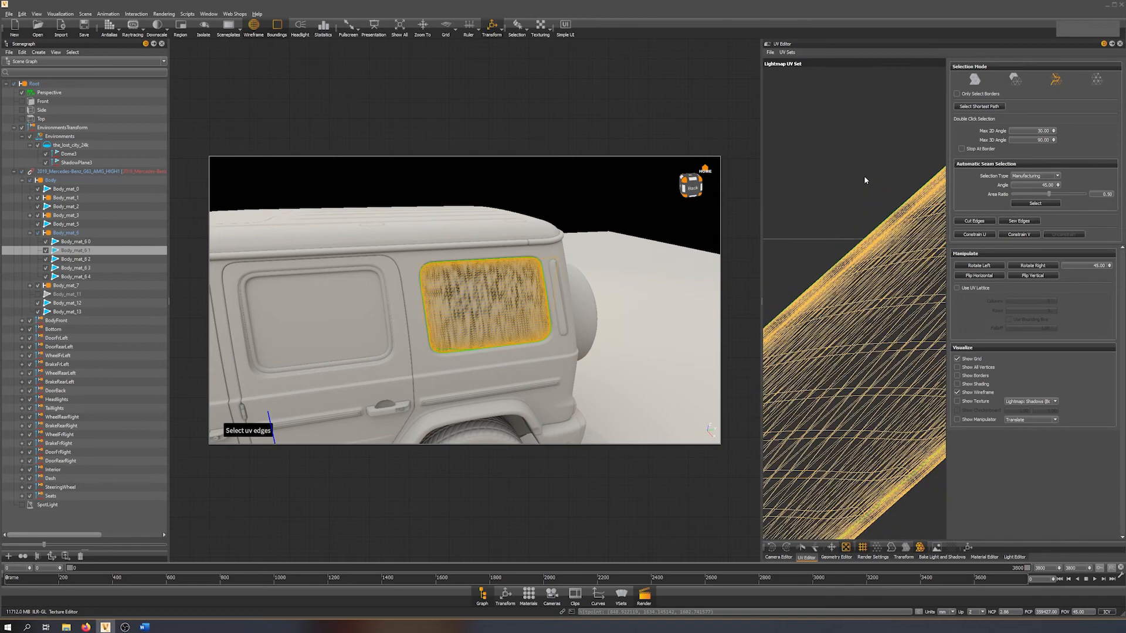
middle_click_drag(884, 355, 845, 314)
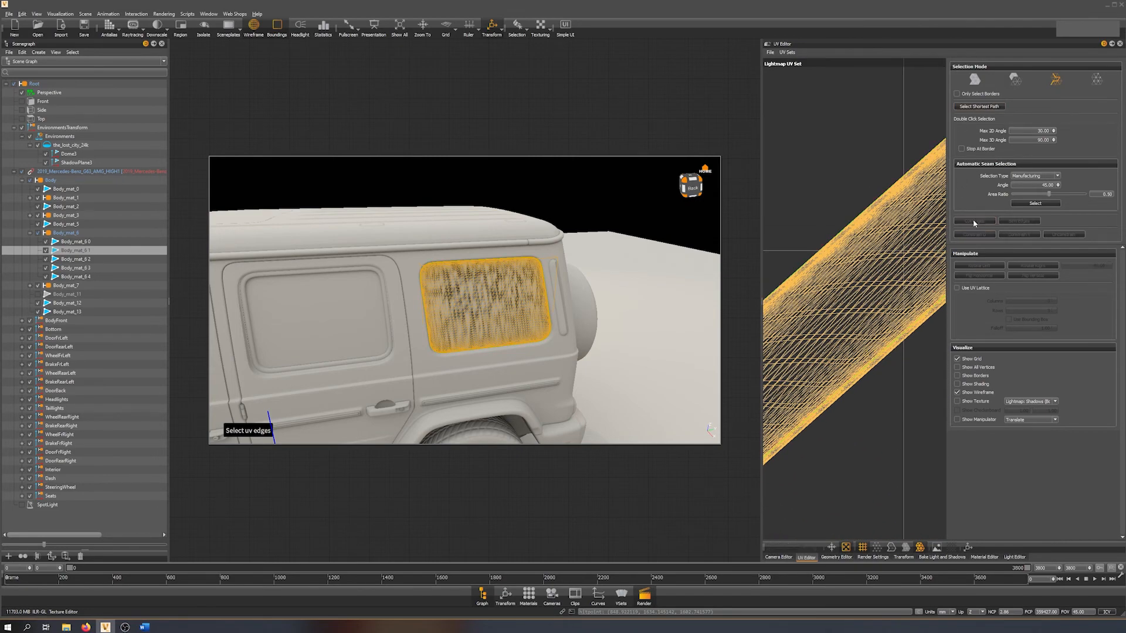
Unfold and lay out the rear side window's lightmap UVs, and recalculate its light and shadows.
left_click(975, 82)
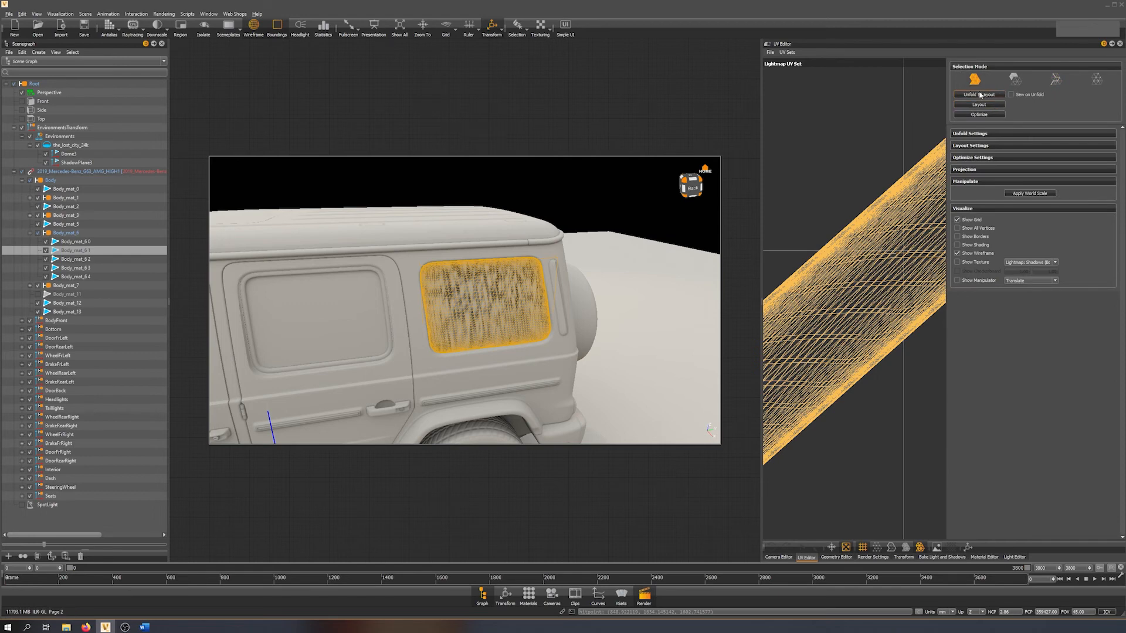
left_click(978, 95)
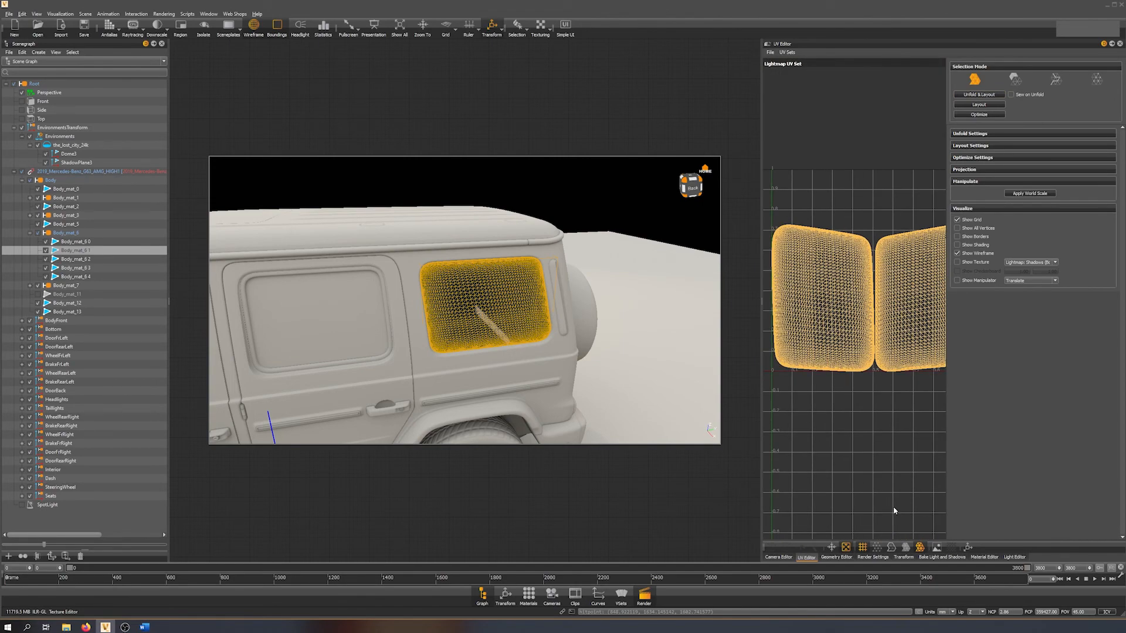
left_click(951, 558)
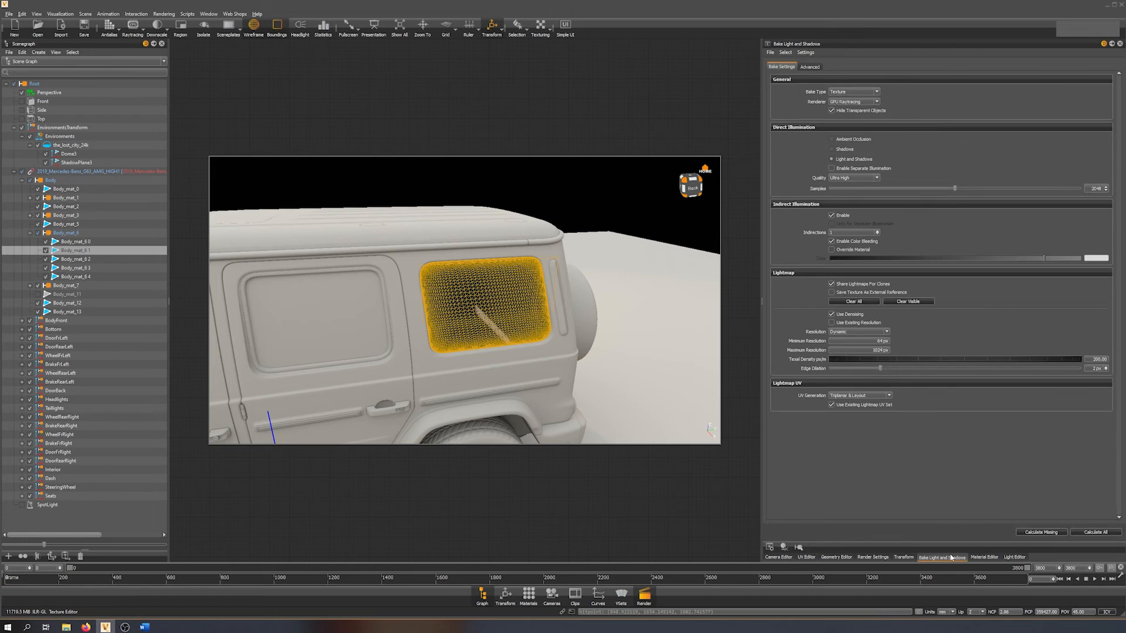
left_click(1096, 532)
left_click(513, 312, "shift")
Check the rebaked car from side and front three-quarter viewpoints and switch to Realistic Rendering.
right_click_drag(474, 337, 398, 328)
left_click_drag(398, 328, 431, 358)
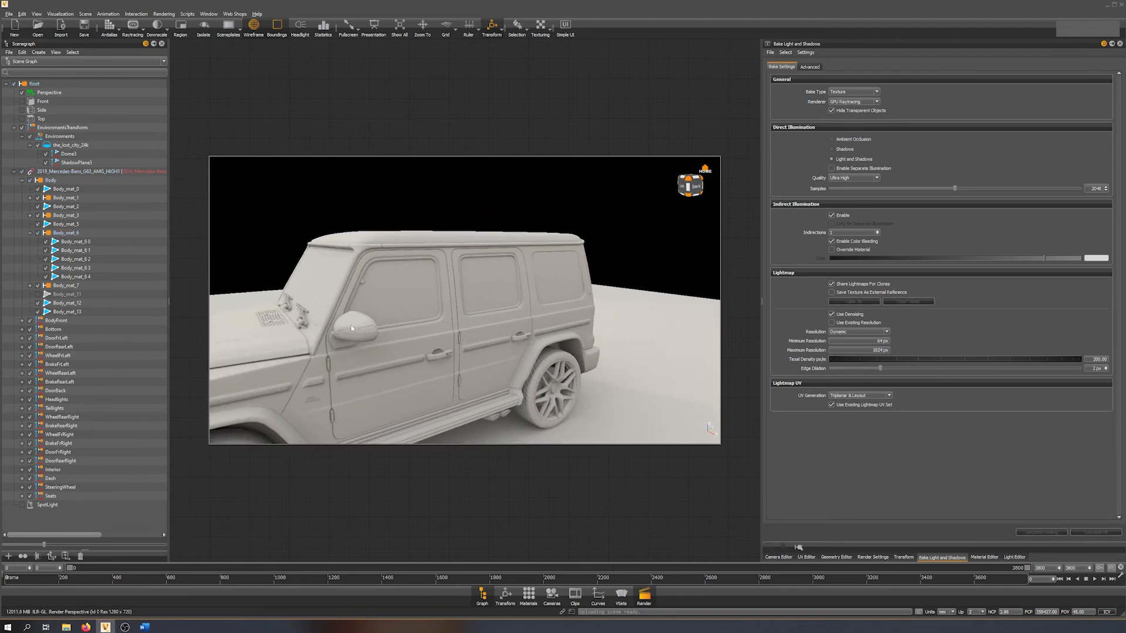
left_click_drag(316, 314, 488, 297)
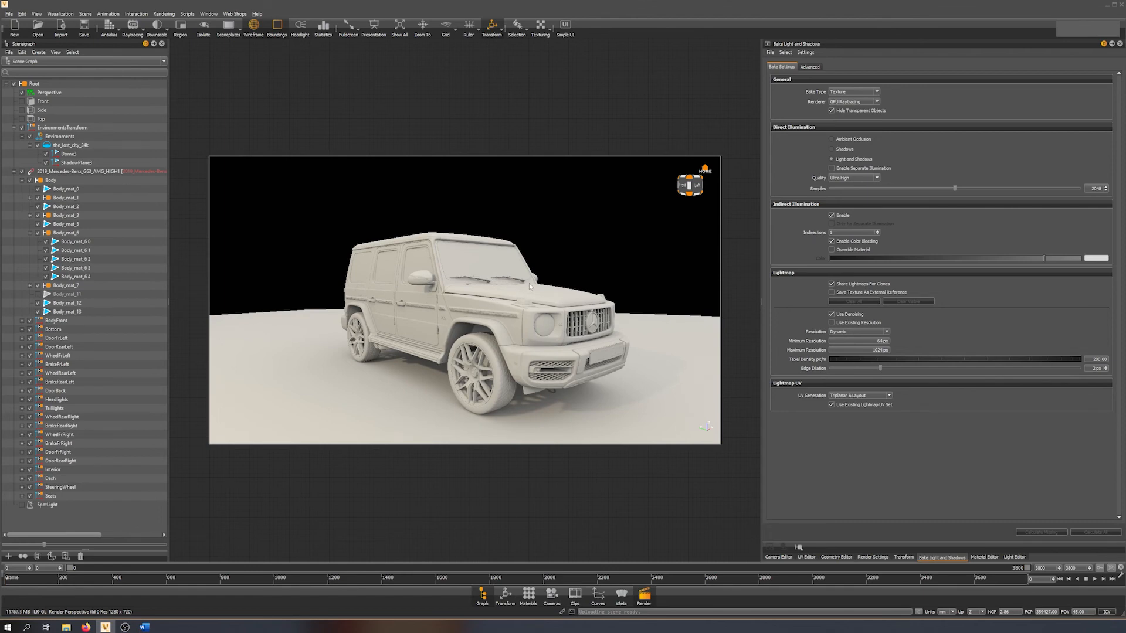
left_click_drag(530, 286, 465, 257)
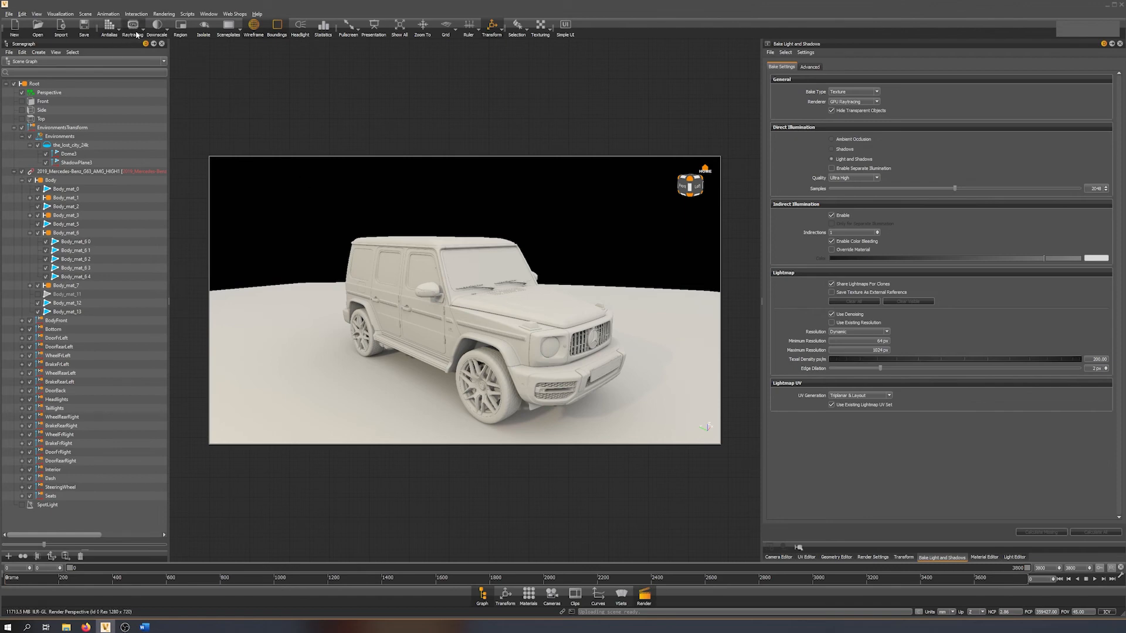
left_click(60, 13)
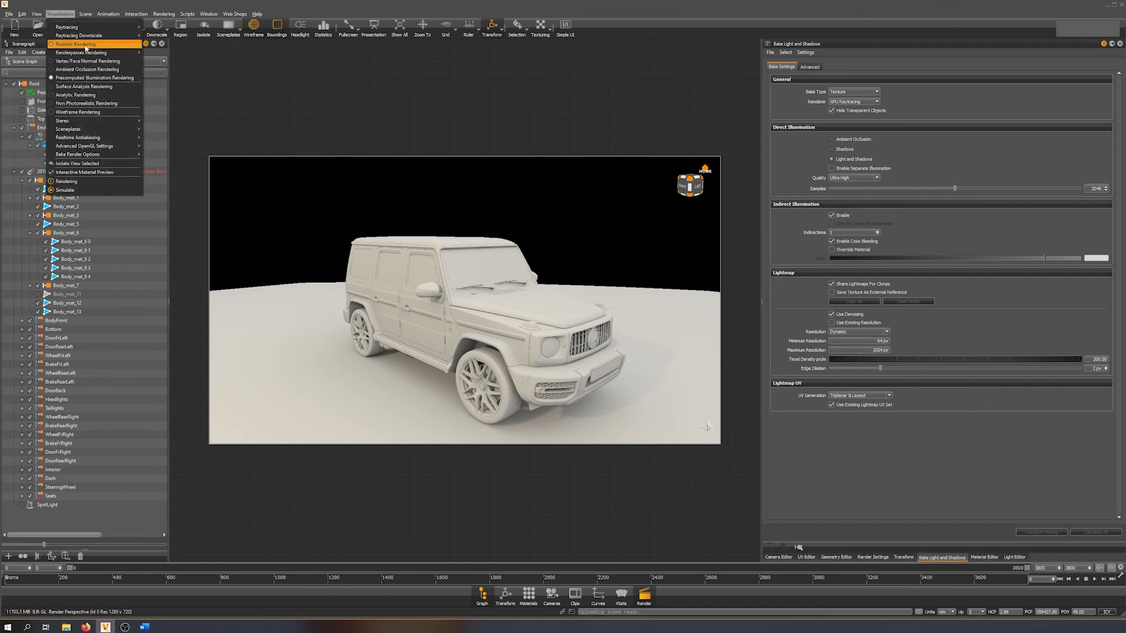
left_click(86, 46)
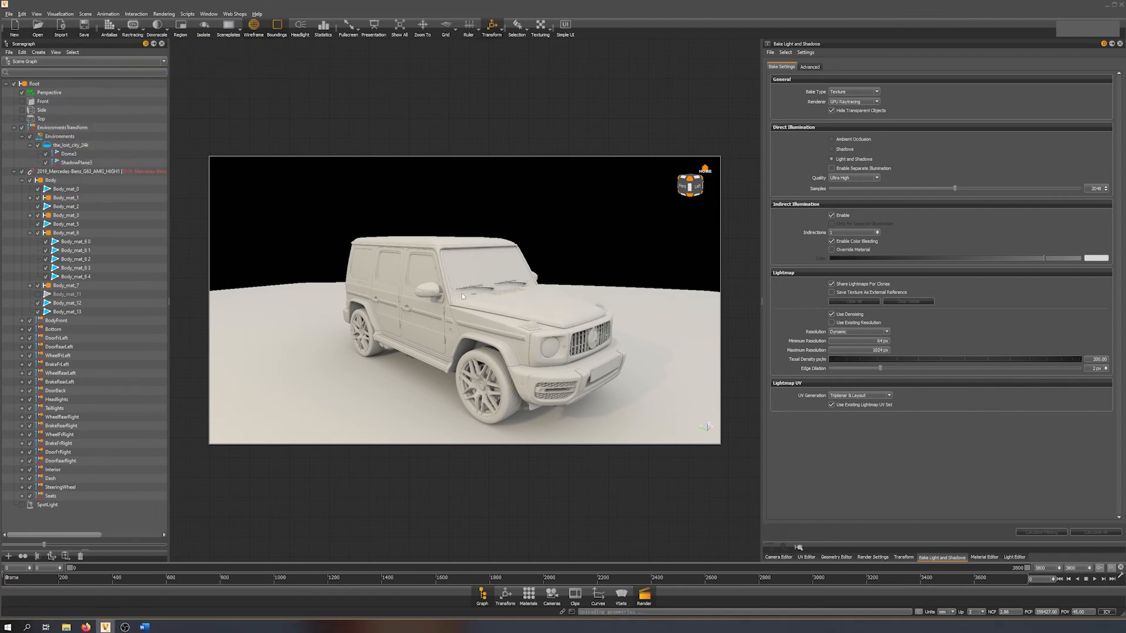
left_click_drag(545, 327, 525, 262)
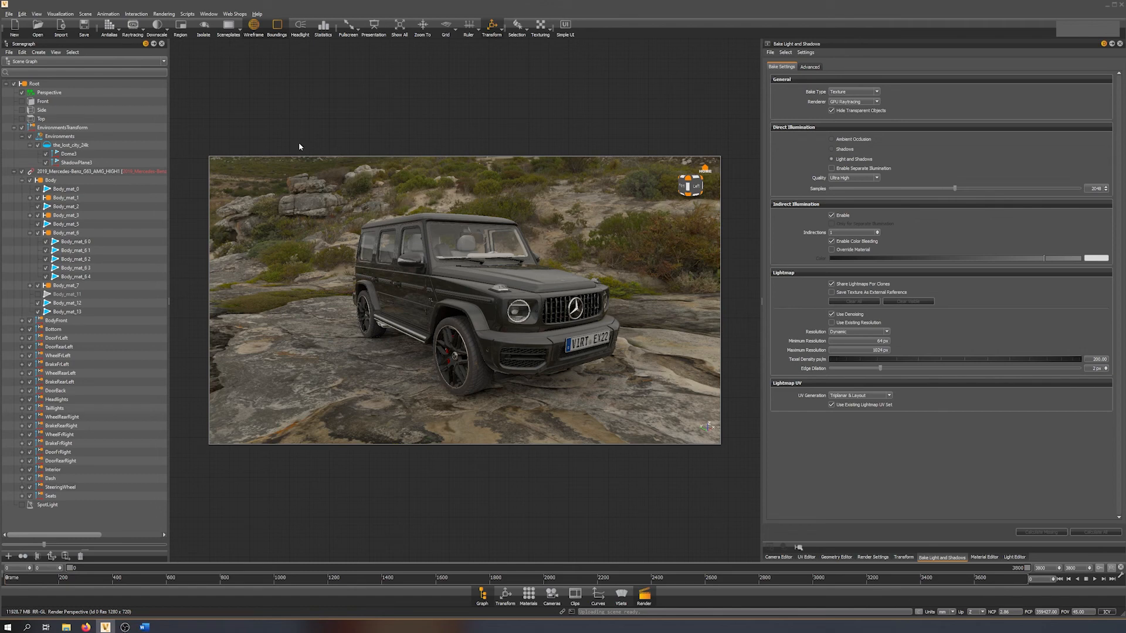
Compare the car with baked shadows disabled and re-enabled, and examine it in the environment from the front three-quarter view.
left_click(60, 14)
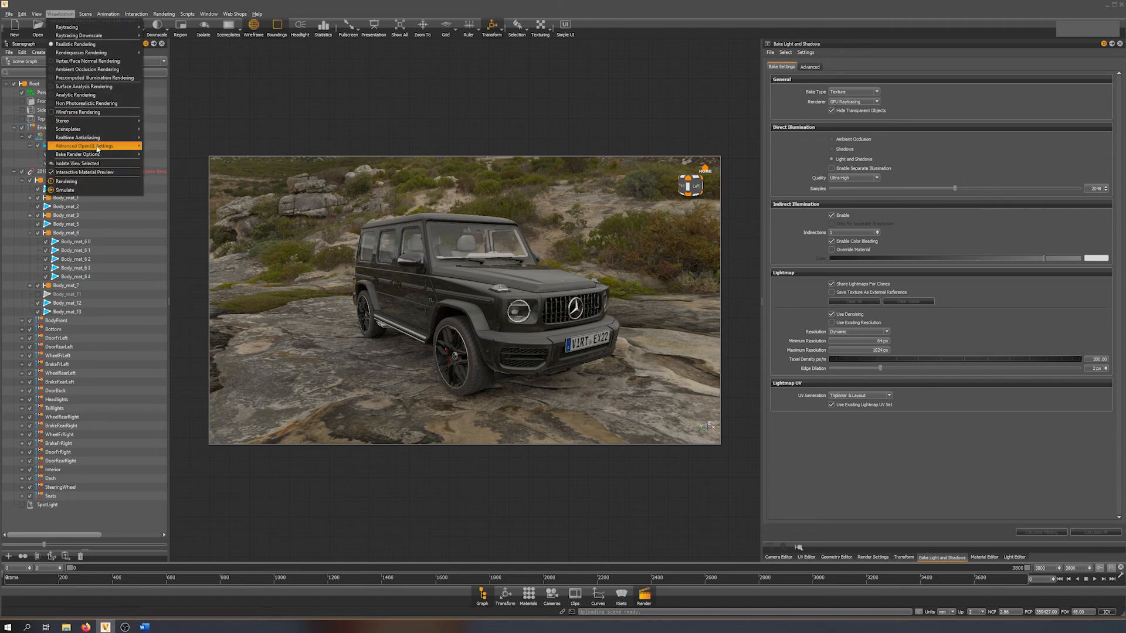
mouse_move(91, 155)
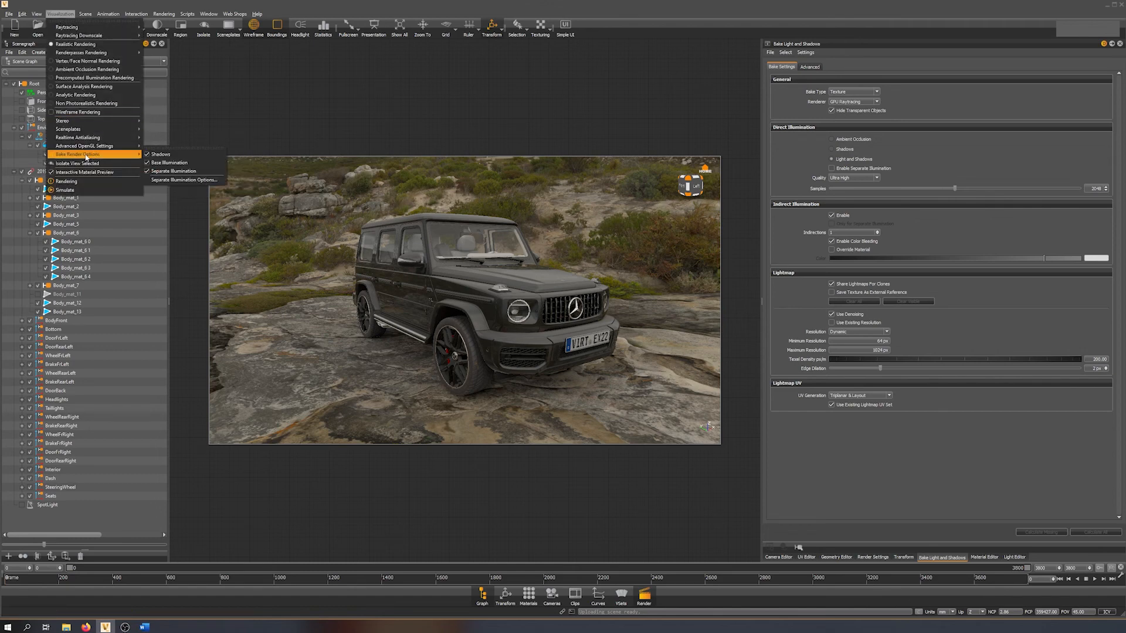
left_click(177, 159)
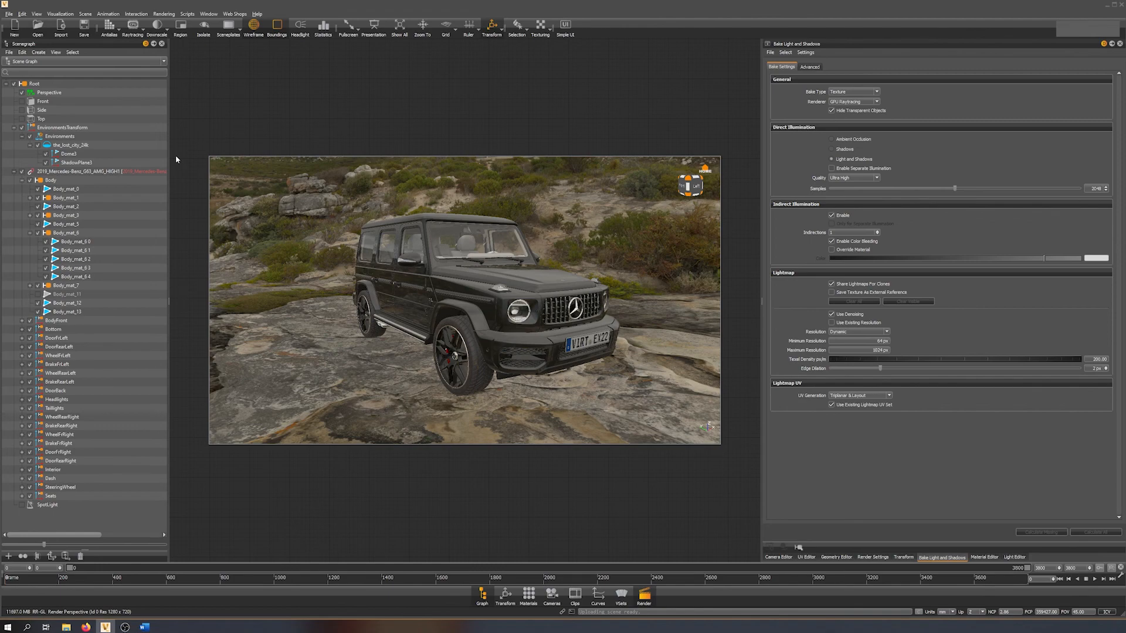
left_click(61, 14)
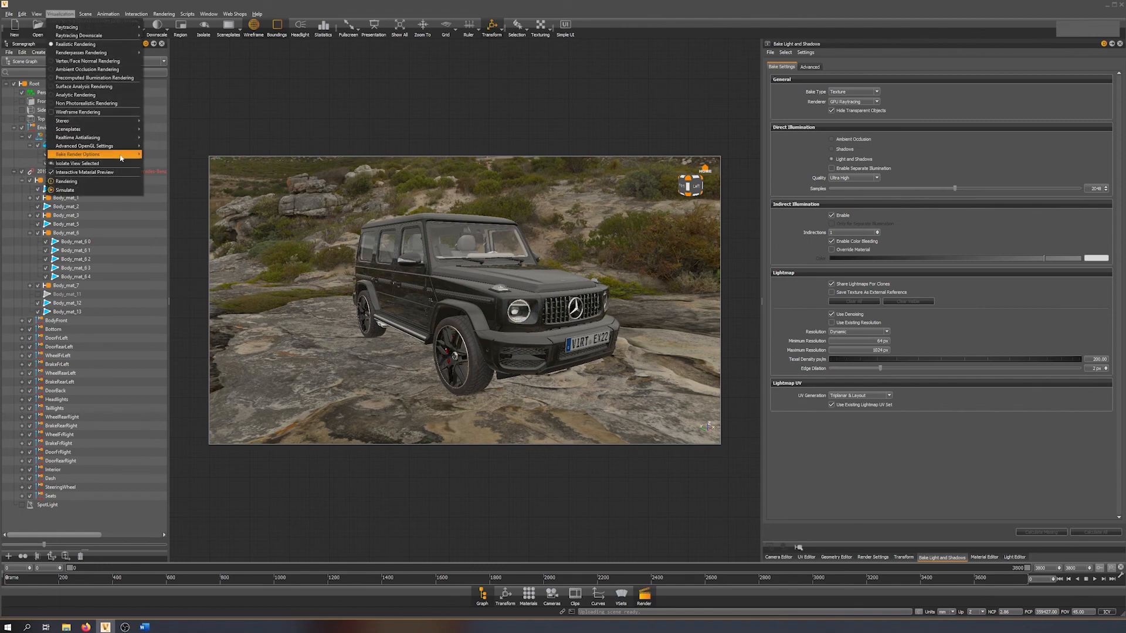
mouse_move(120, 156)
left_click(158, 155)
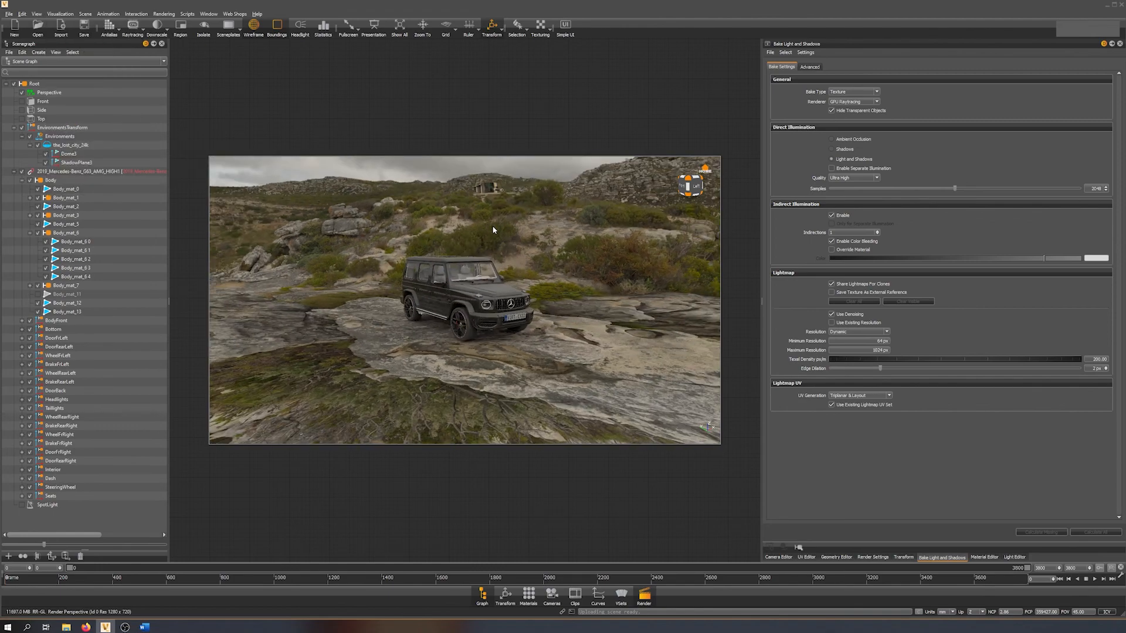
mouse_move(524, 300)
left_mouse_down()
mouse_move(239, 272)
mouse_move(447, 269)
left_mouse_up()
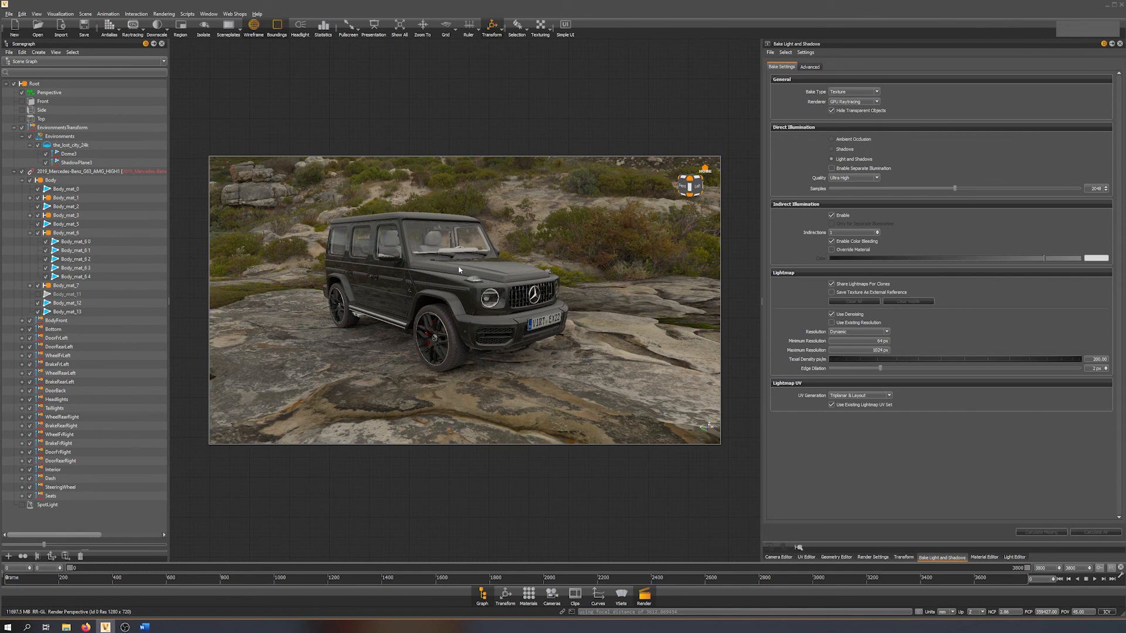
mouse_move(474, 282)
left_mouse_down()
mouse_move(449, 284)
mouse_move(474, 315)
mouse_move(509, 310)
mouse_move(487, 292)
left_mouse_up()
middle_click_drag(485, 277, 493, 285)
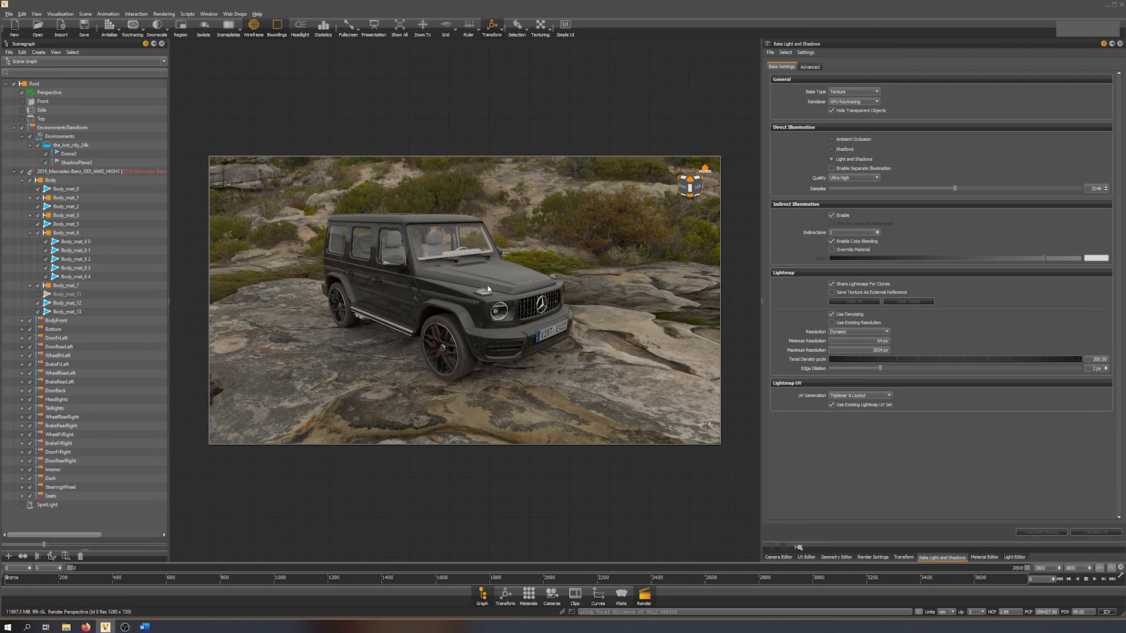
middle_click_drag(473, 285, 491, 289)
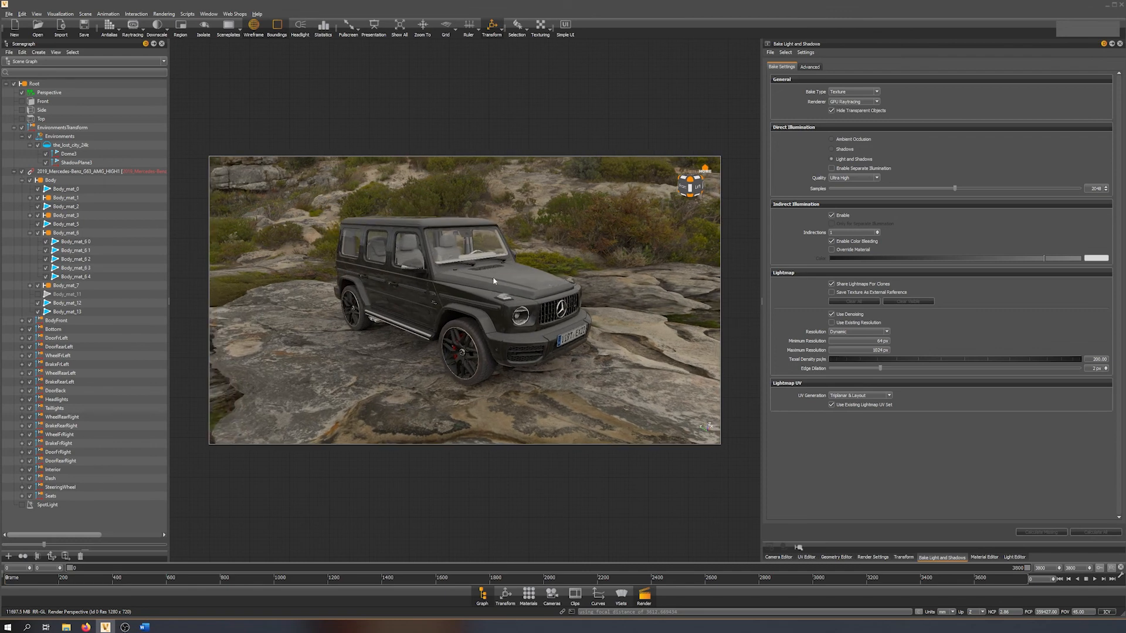